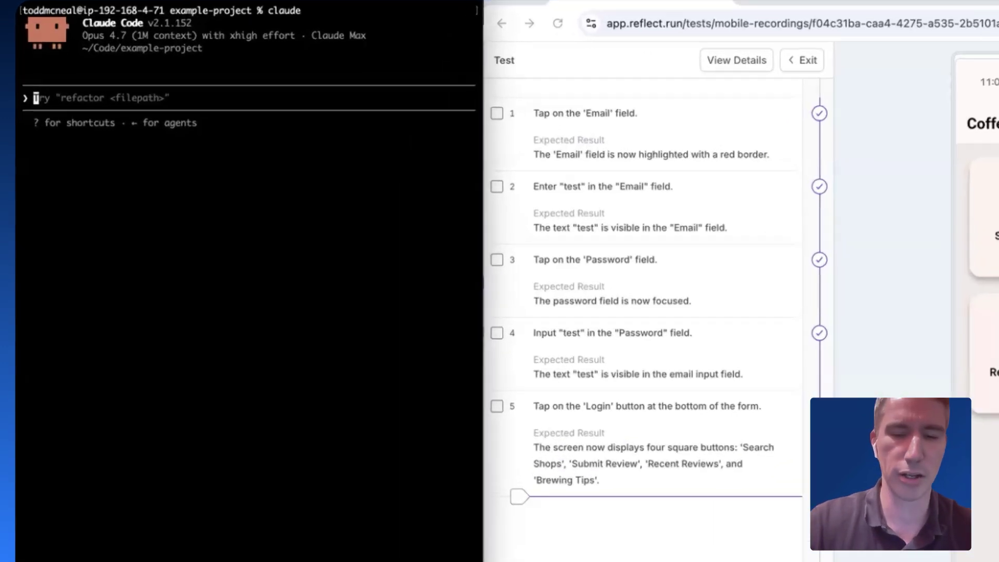
Step: Check the configured MCP servers and the smartbear server's connection in Claude Code, and close the server list
type("/mcp")
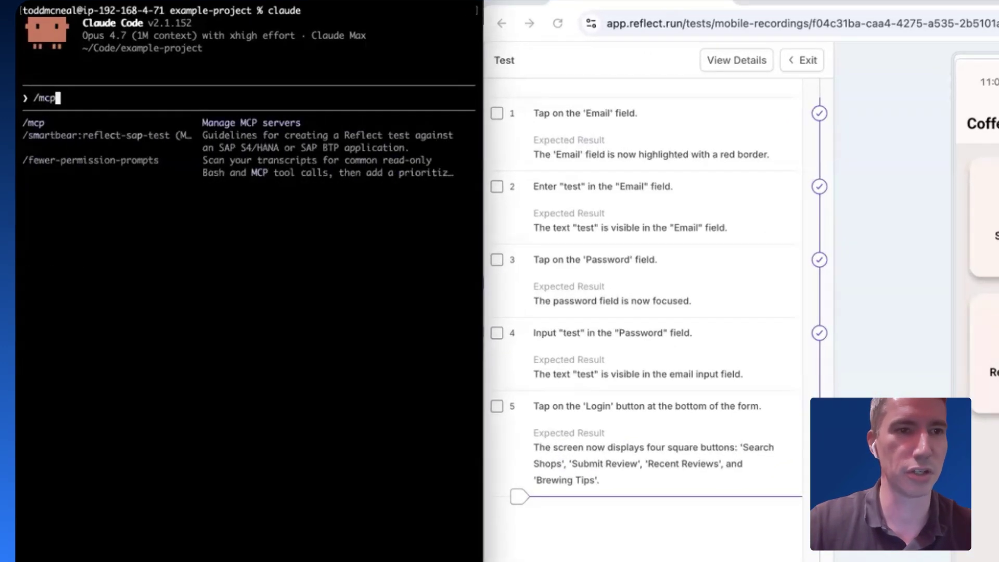
key("Return")
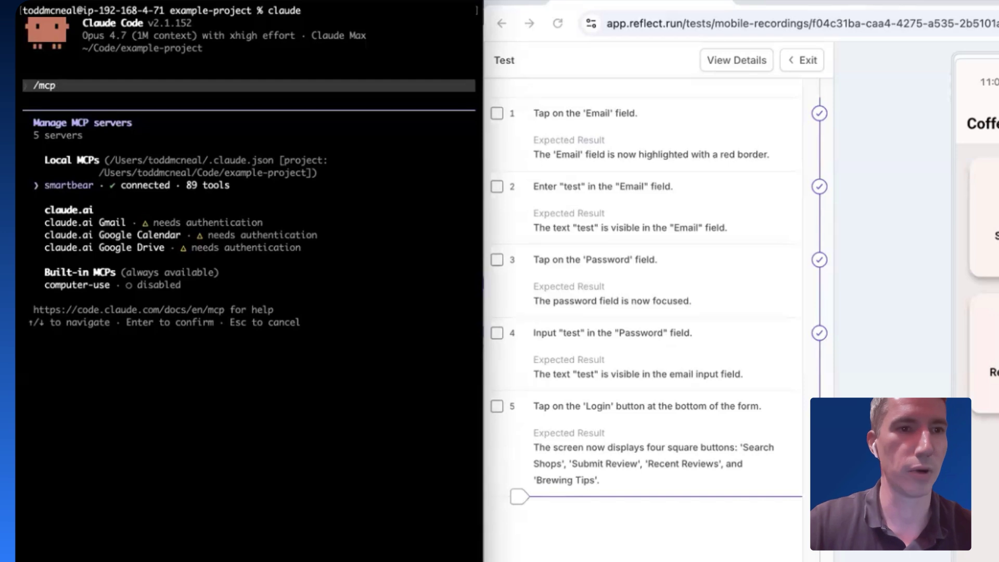
key("Return")
key("Escape")
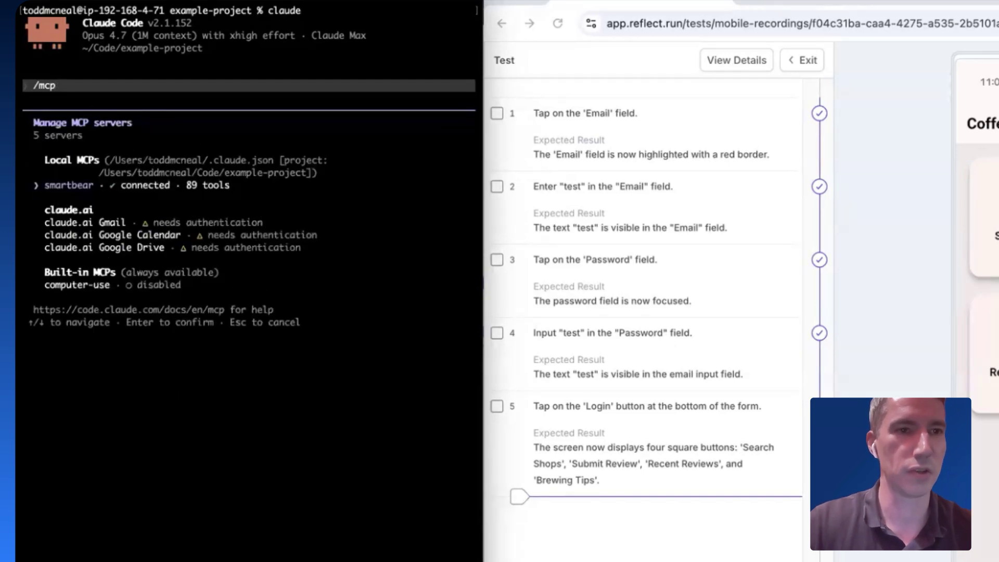
key("Escape")
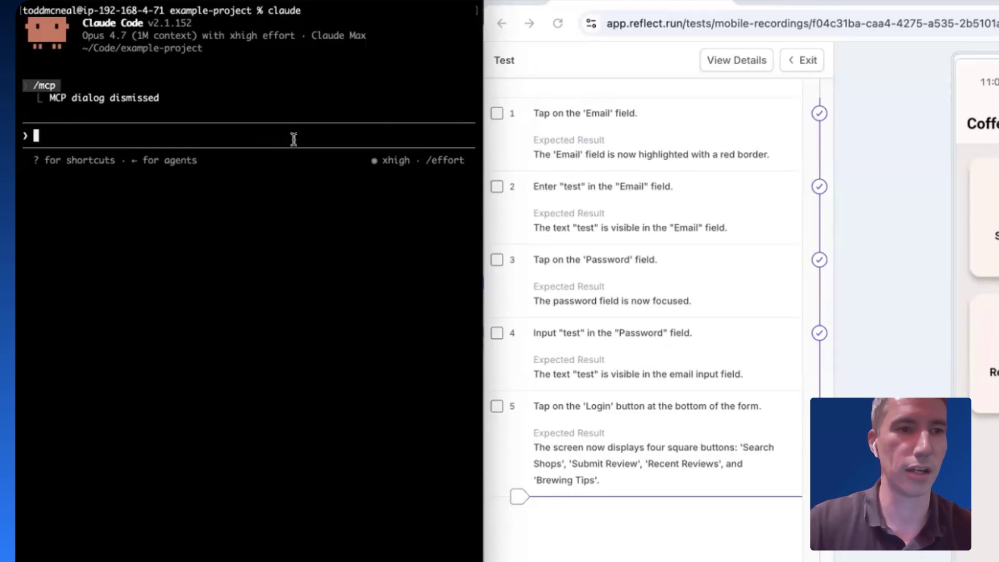
Step: Send Claude Code the prompt "I want to create a Reflect test"
type("I want t")
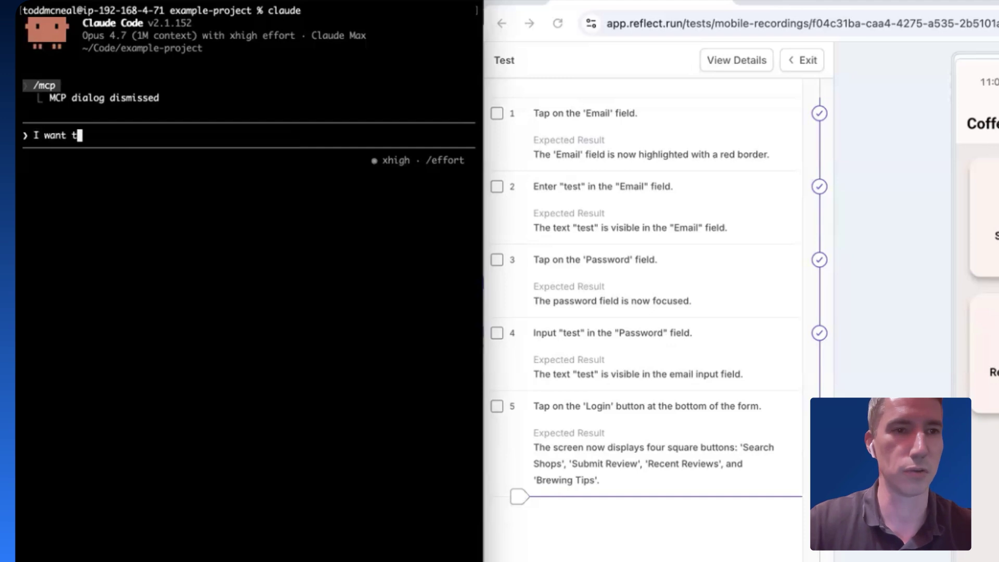
type("o create a Reflect test")
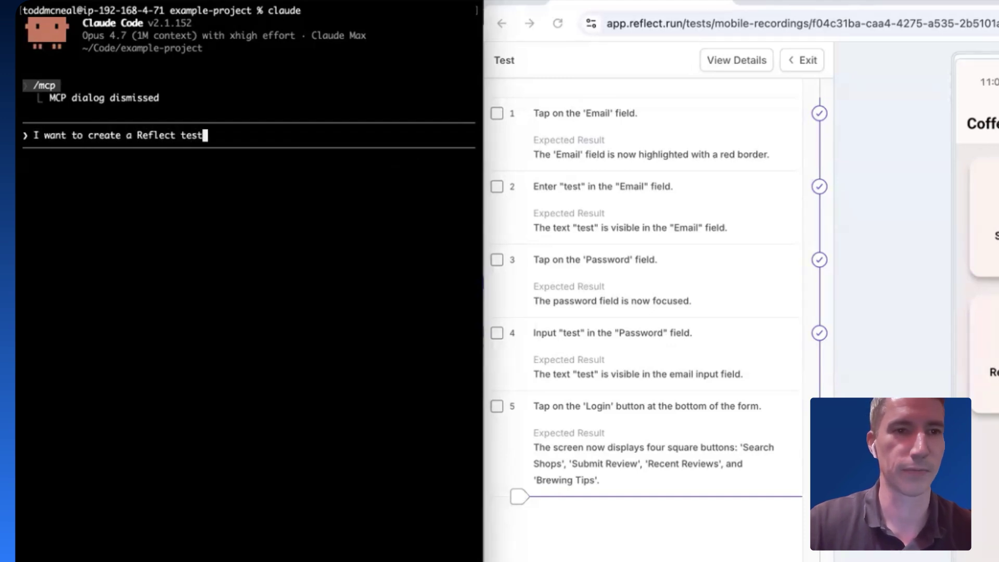
key("Return")
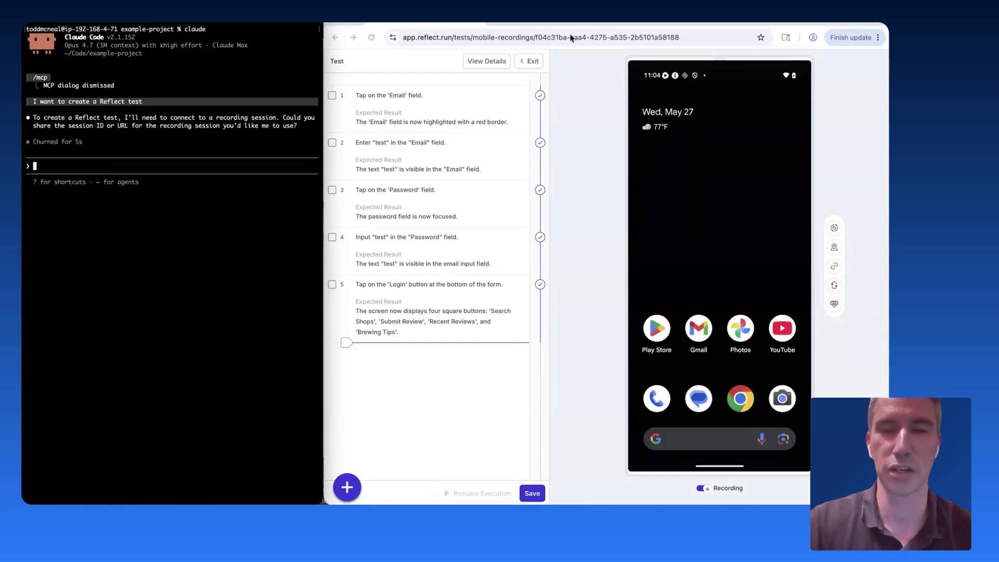
left_click(518, 22)
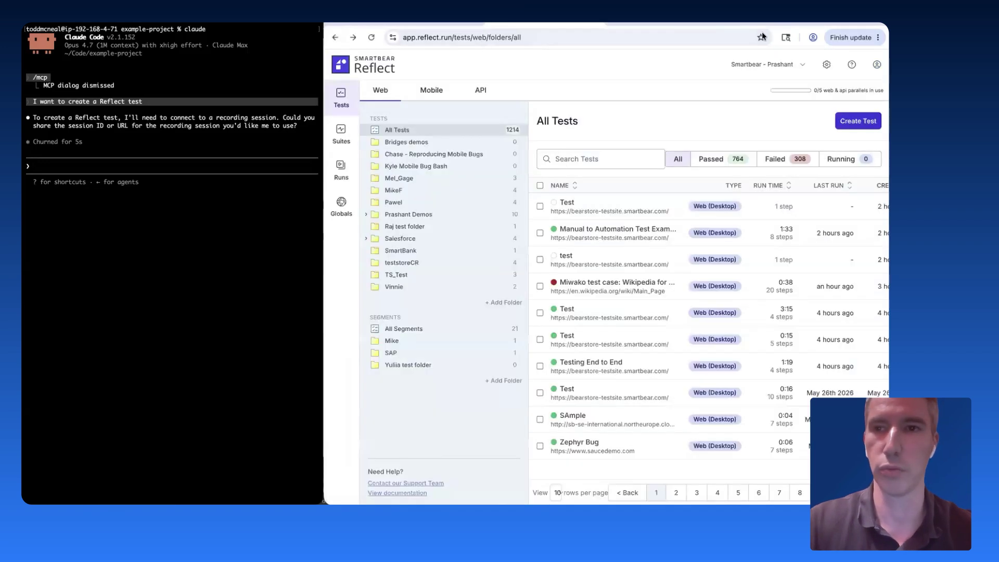
left_click(878, 128)
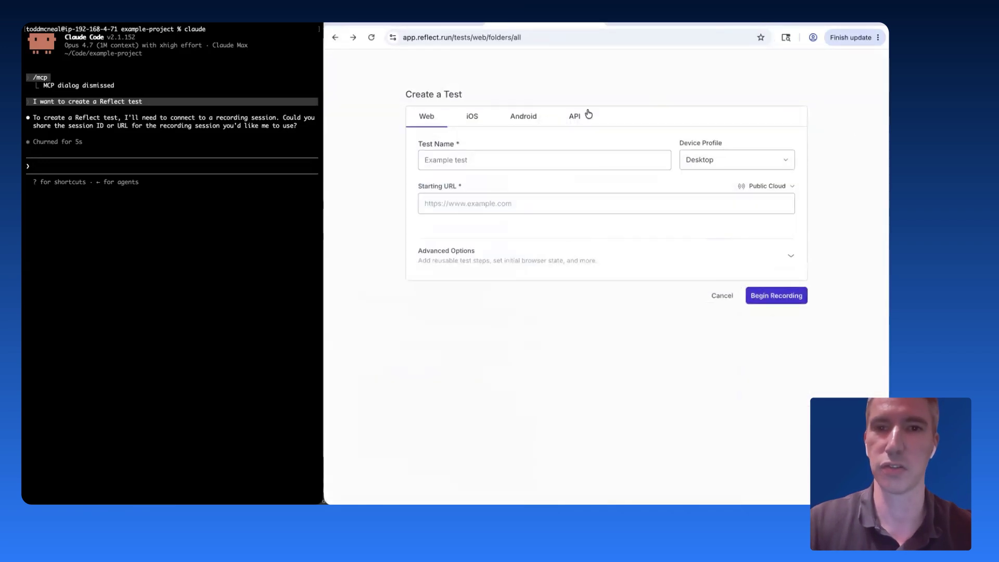
left_click(543, 151)
type("Test")
key("Tab")
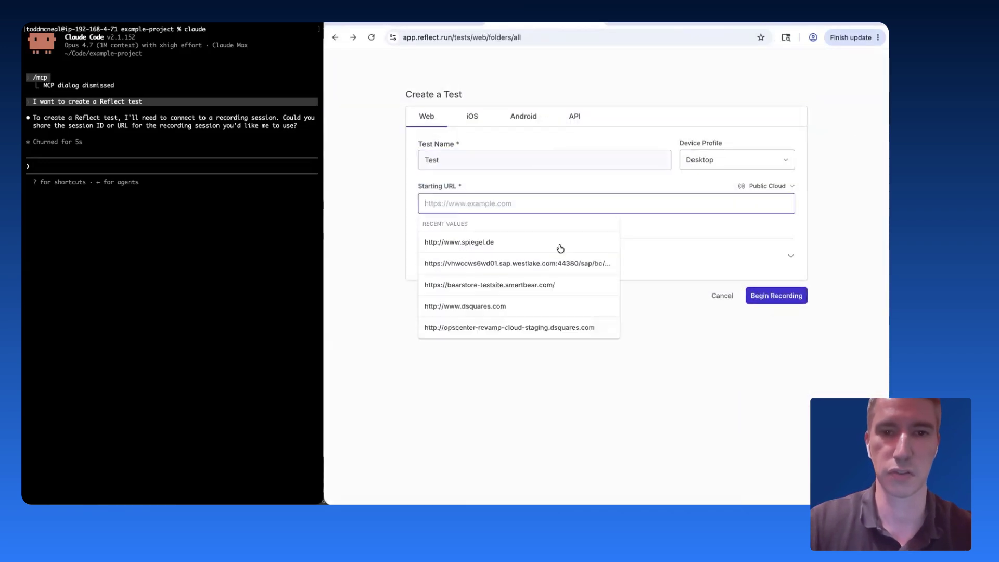
left_click(492, 288)
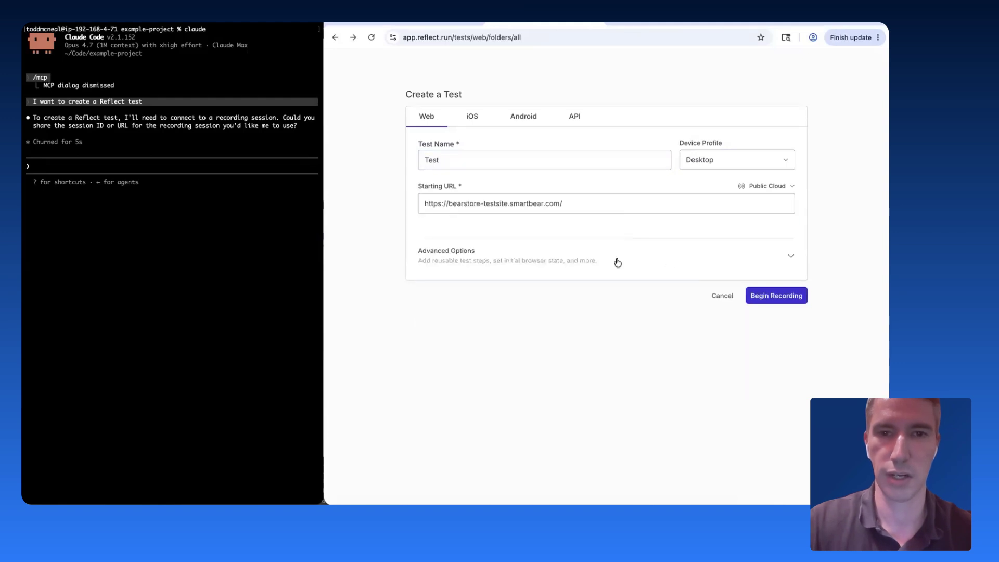
left_click(779, 297)
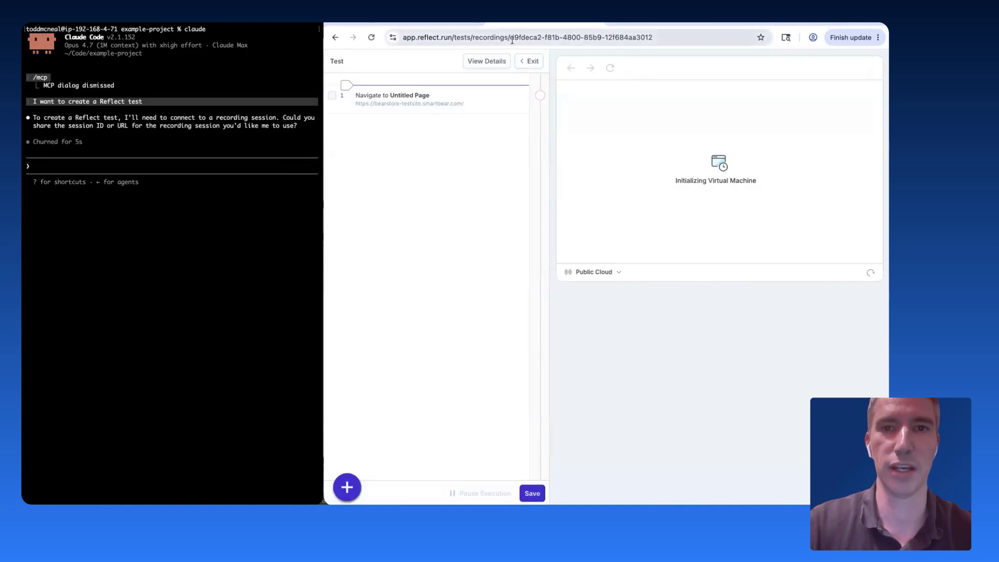
Step: Copy the session ID from the recording's URL and send it to Claude Code after the words "My session id is"
left_click(512, 40)
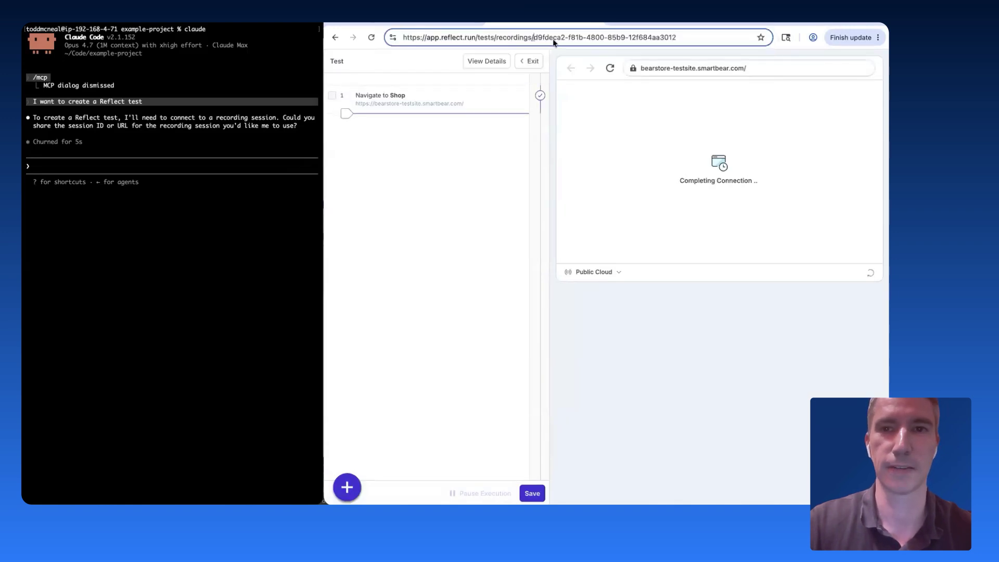
left_click_drag(555, 40, 676, 50)
key("super+c")
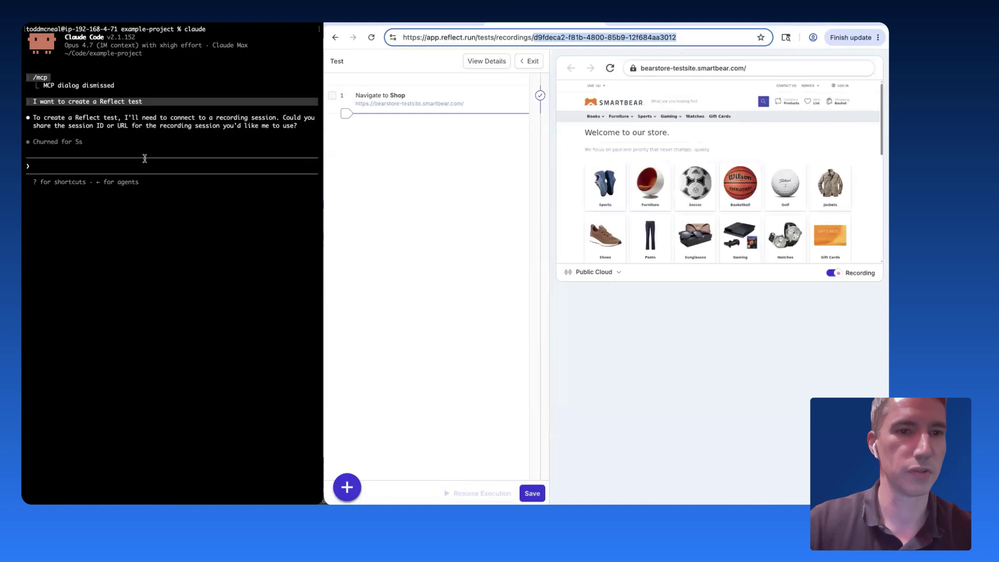
left_click(144, 159)
type("My session id is")
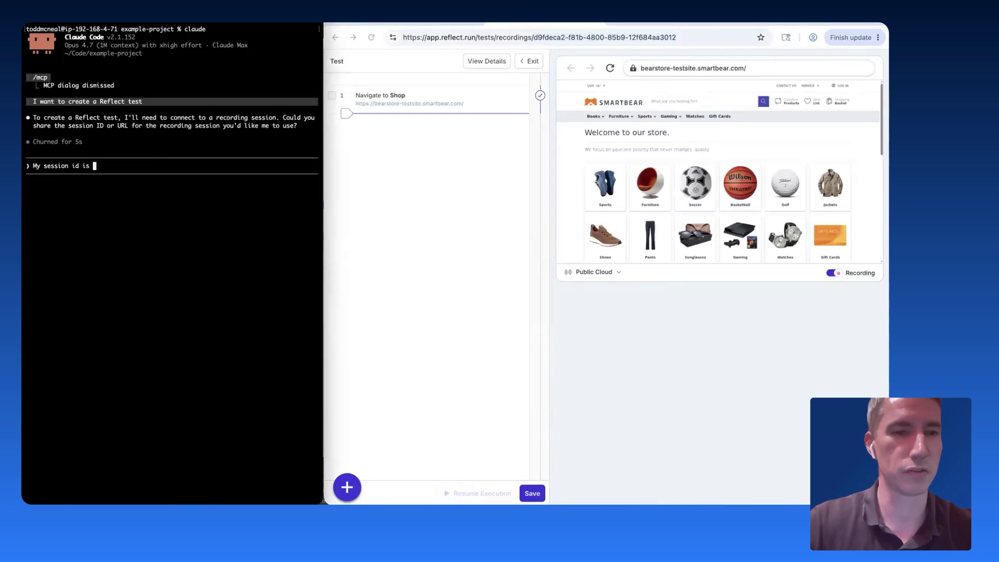
key("super+v")
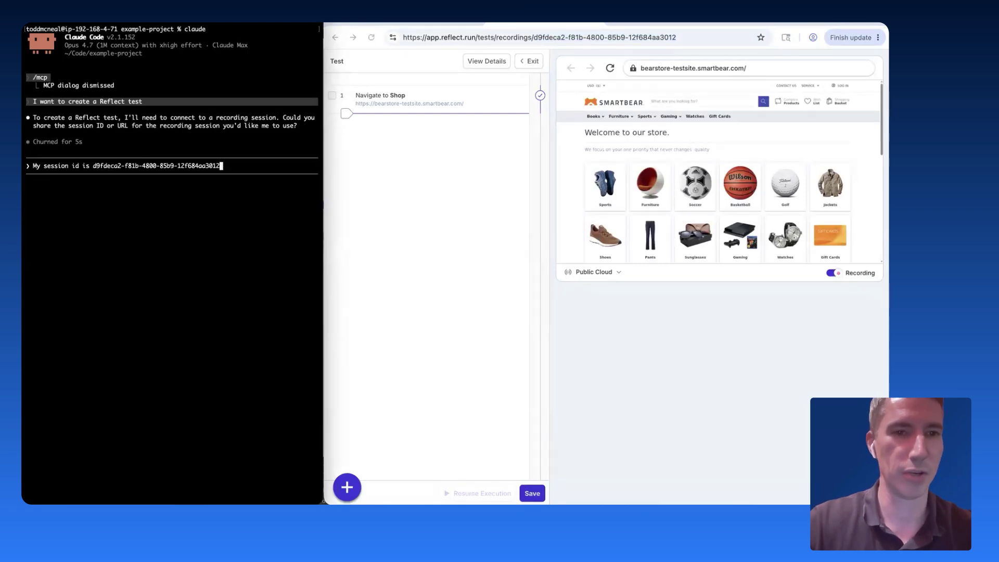
key("Return")
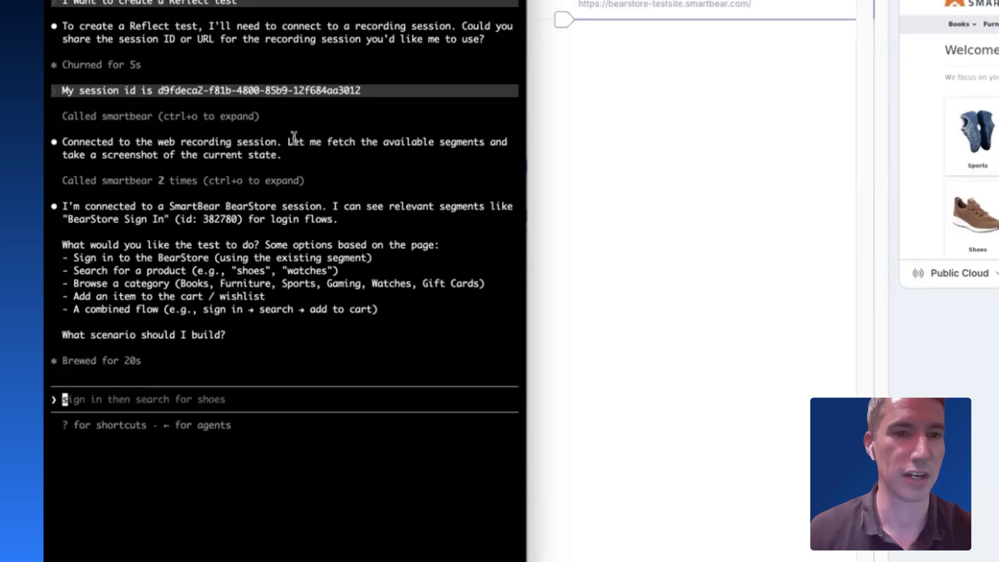
Step: Examine Claude's reply for the session connection, the available segments and the suggested test scenarios
left_click_drag(327, 141, 487, 140)
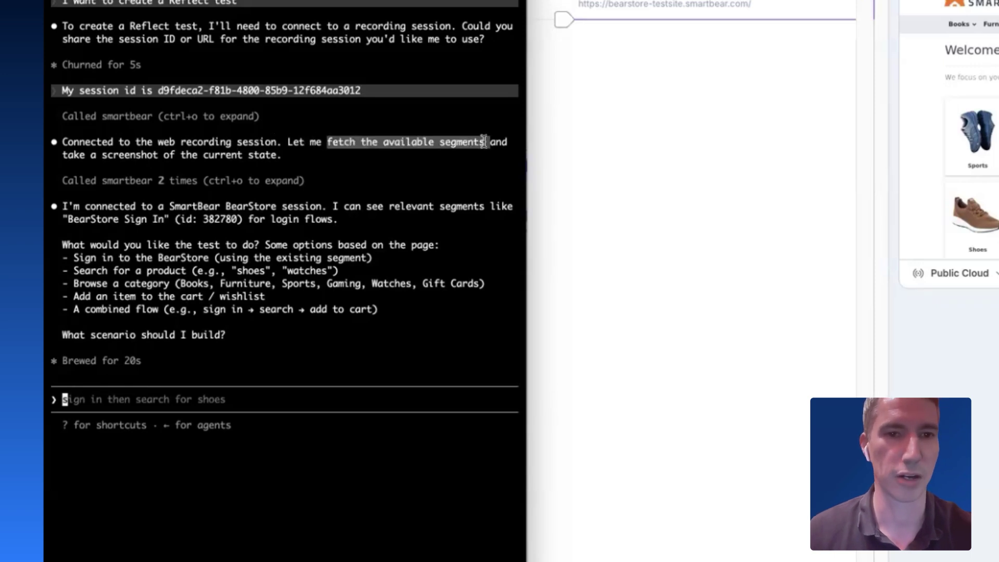
left_click(96, 231)
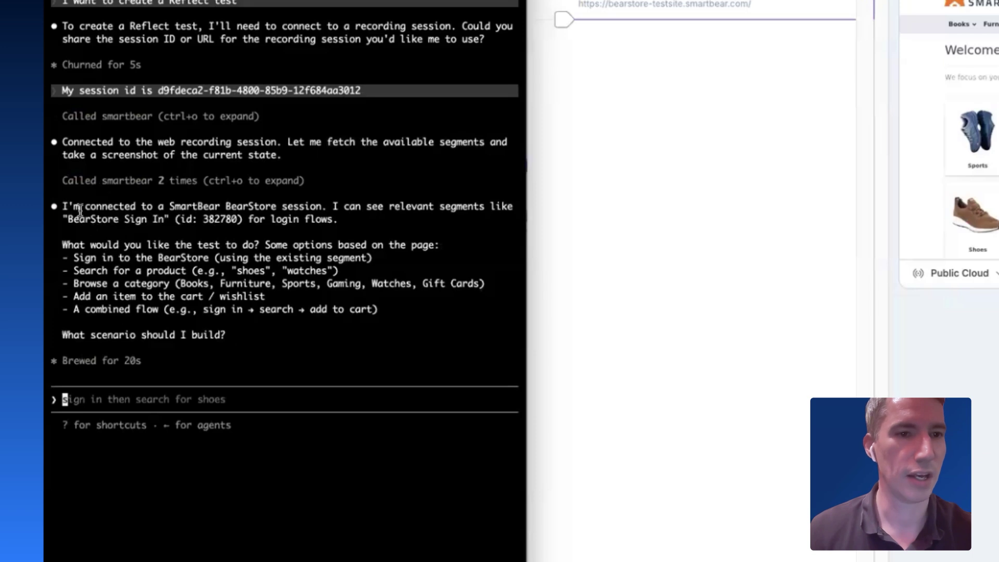
left_click_drag(63, 207, 359, 218)
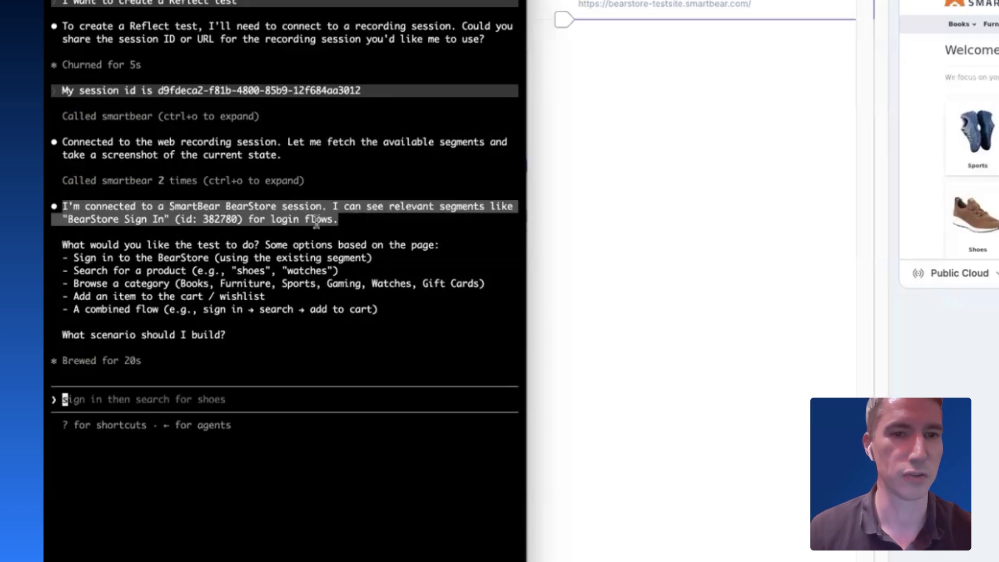
left_click(277, 207)
left_click_drag(277, 207, 169, 207)
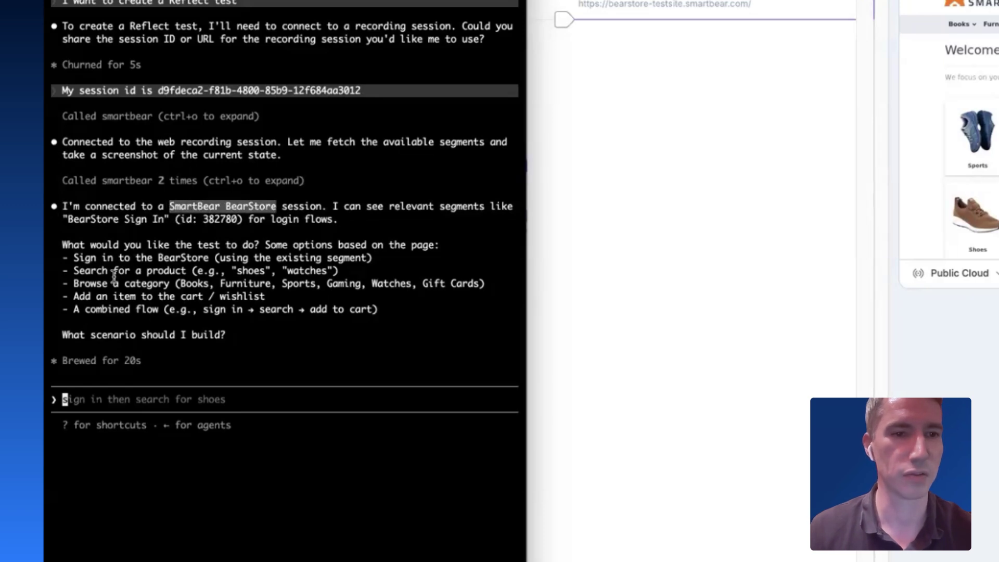
left_click_drag(204, 261, 204, 271)
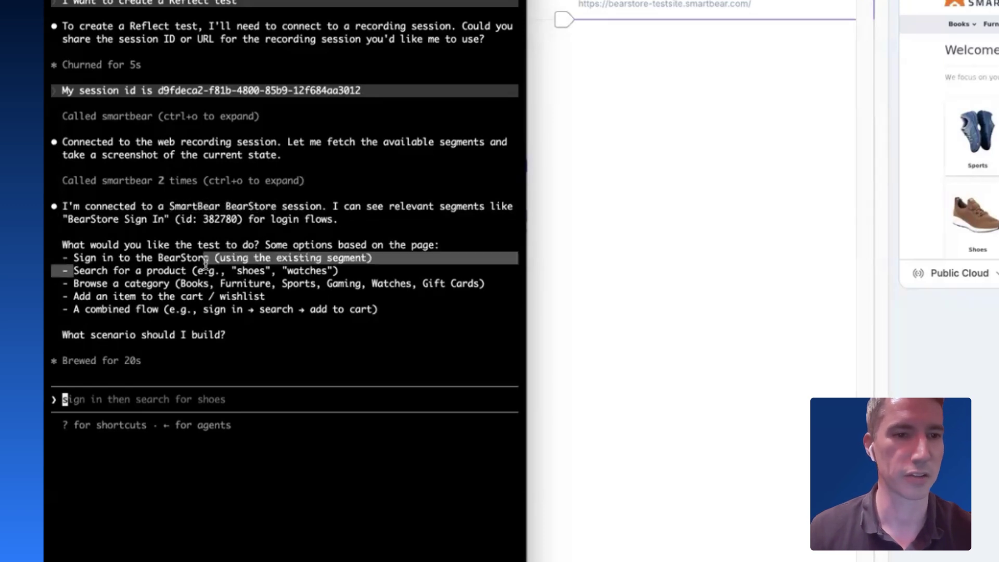
left_click(148, 254)
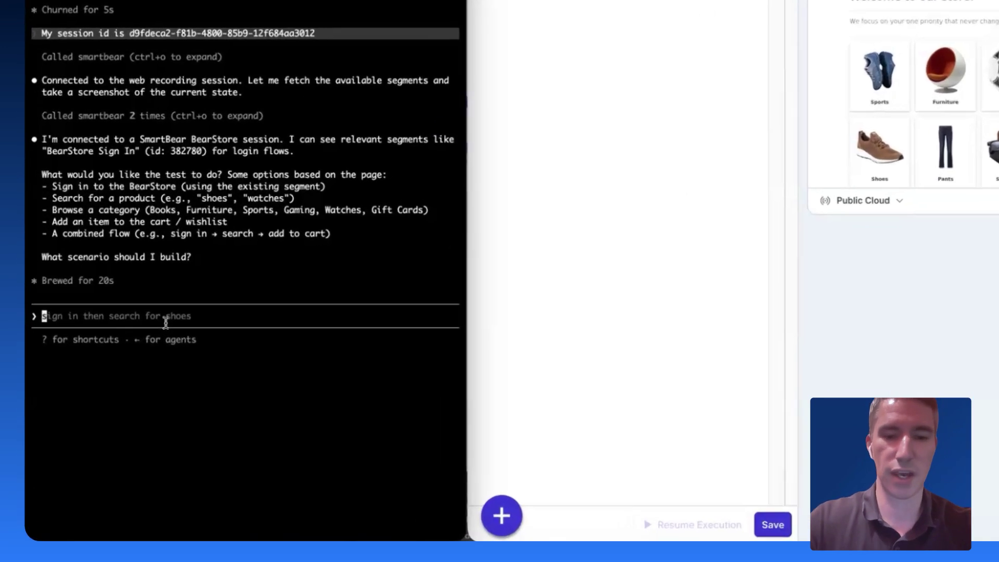
Step: Send the prompt "I want to sign in to the Bear Store" and approve inserting the BearStore Sign In segment with its prefilled parameters
type("I want to sign in ")
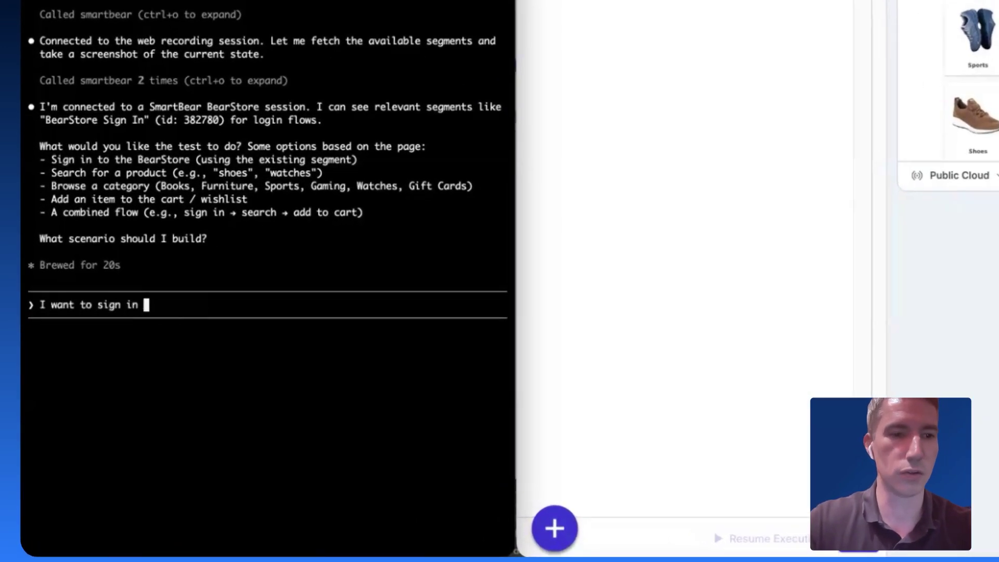
type("to the Bear Store")
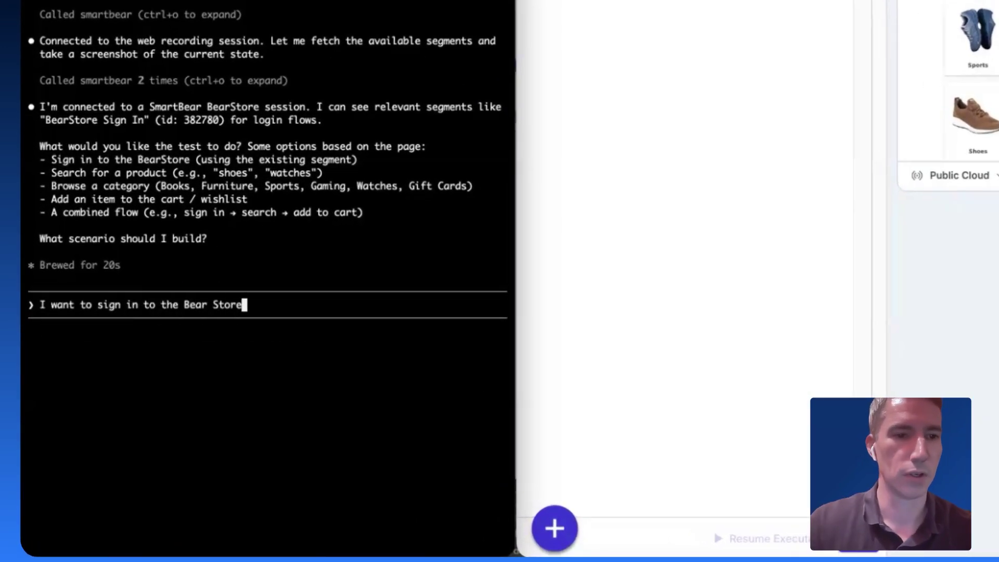
key("Return")
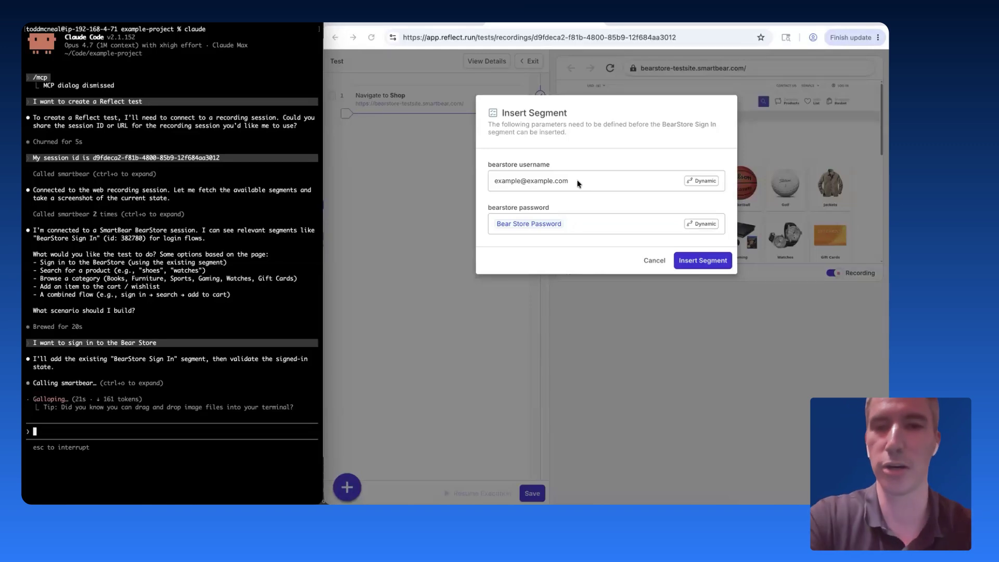
left_click(704, 262)
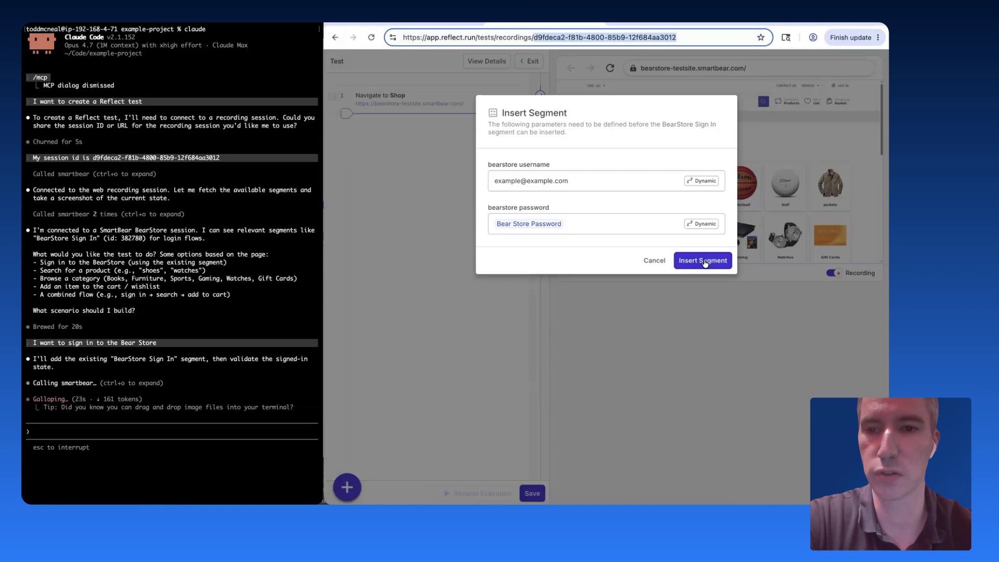
left_click(703, 261)
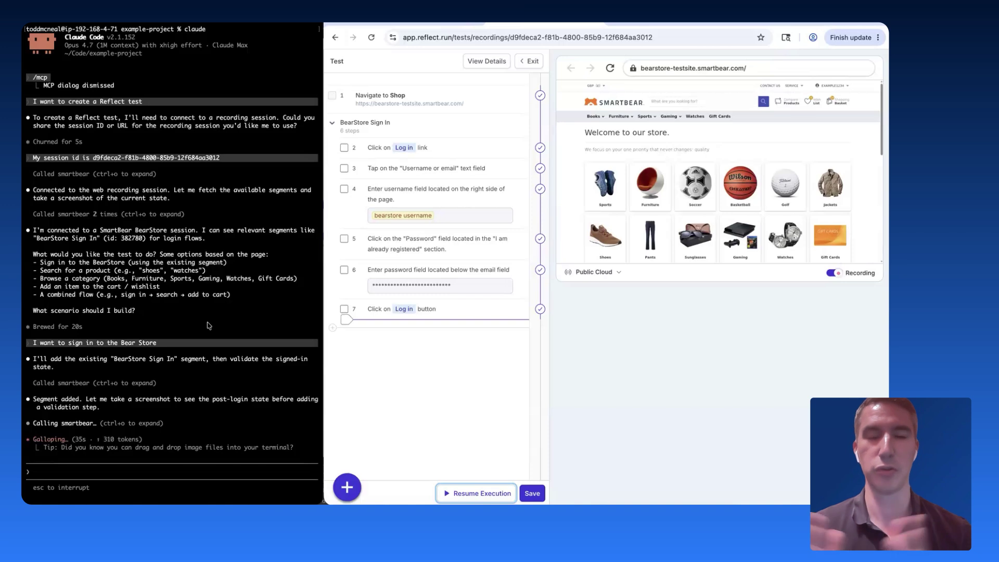
Step: Send Claude Code the prompt "Search for a basketball and add it to the shopping cart"
left_click(173, 386)
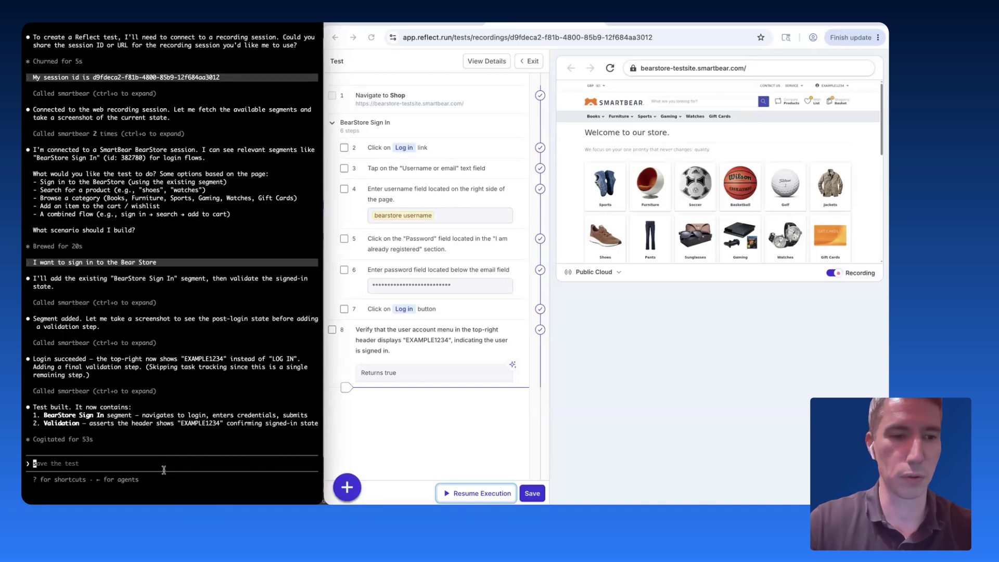
type("Search for a basketball and add it to the shopping cart")
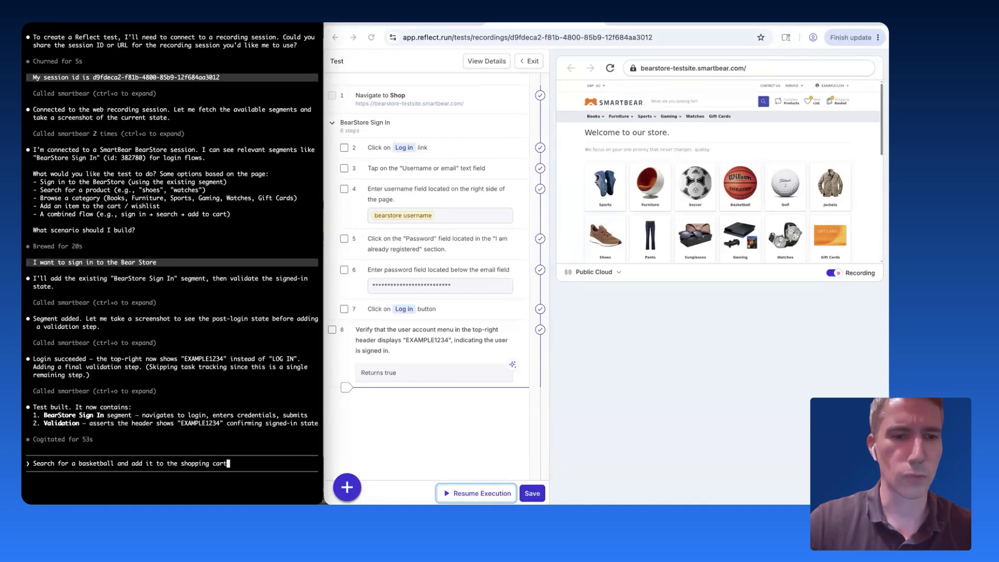
key("Return")
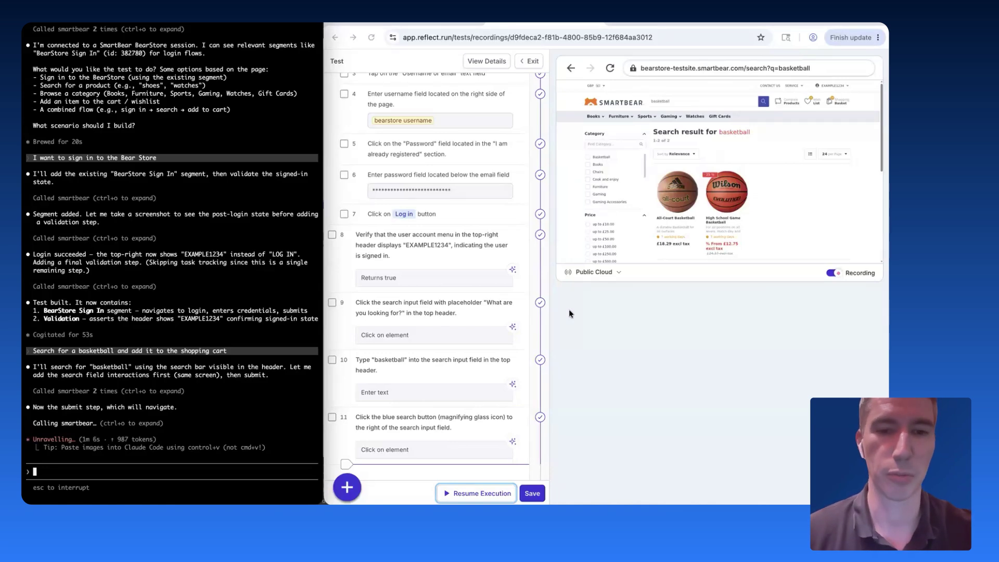
Step: Exit the Reflect test recording without saving and interrupt Claude Code's running task
left_click(530, 61)
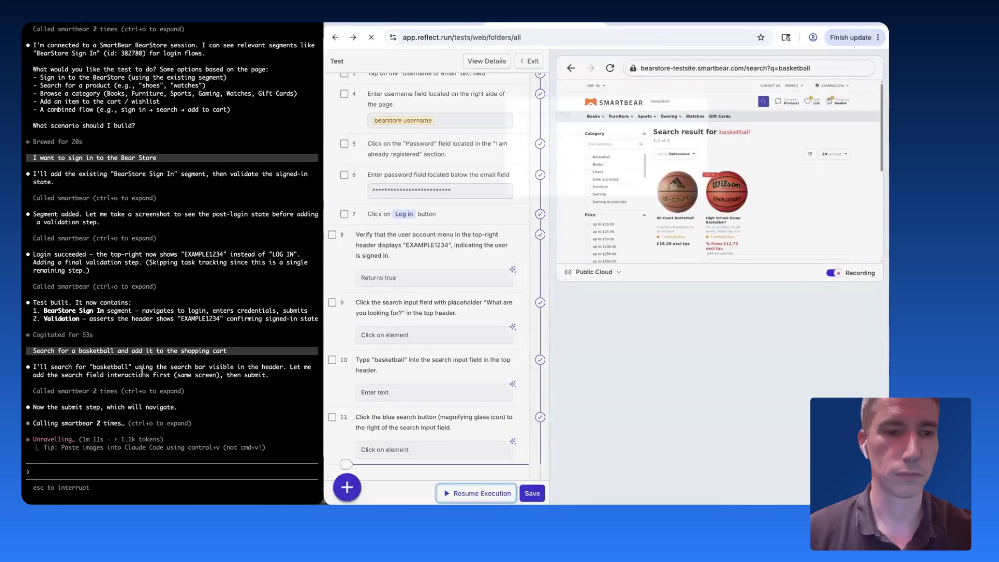
left_click(141, 370)
key("ctrl+c")
key("ctrl+c")
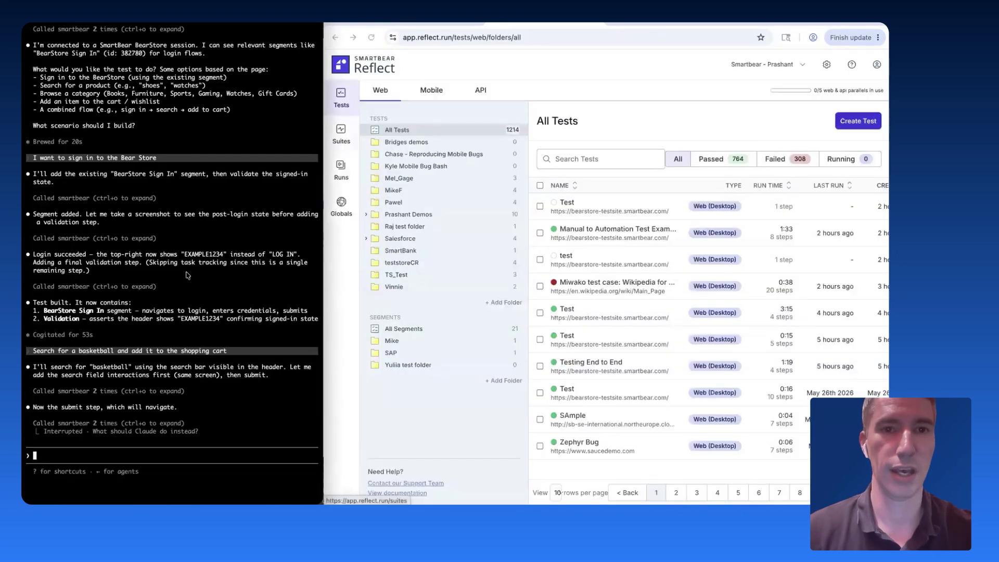
Step: Narrow the terminal window and widen the Reflect browser window to cover the terminal's area
left_click_drag(324, 149, 219, 139)
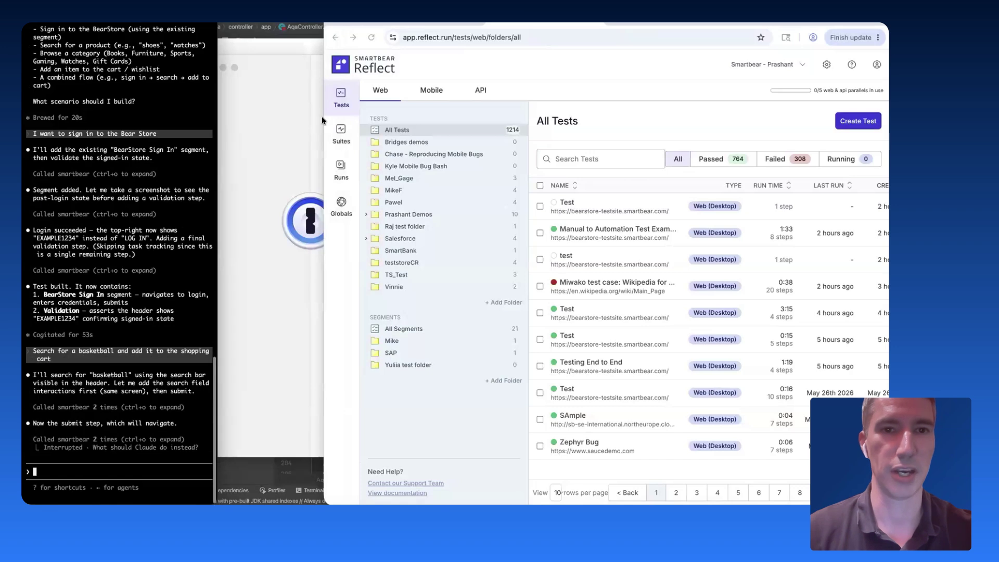
left_click_drag(322, 118, 23, 115)
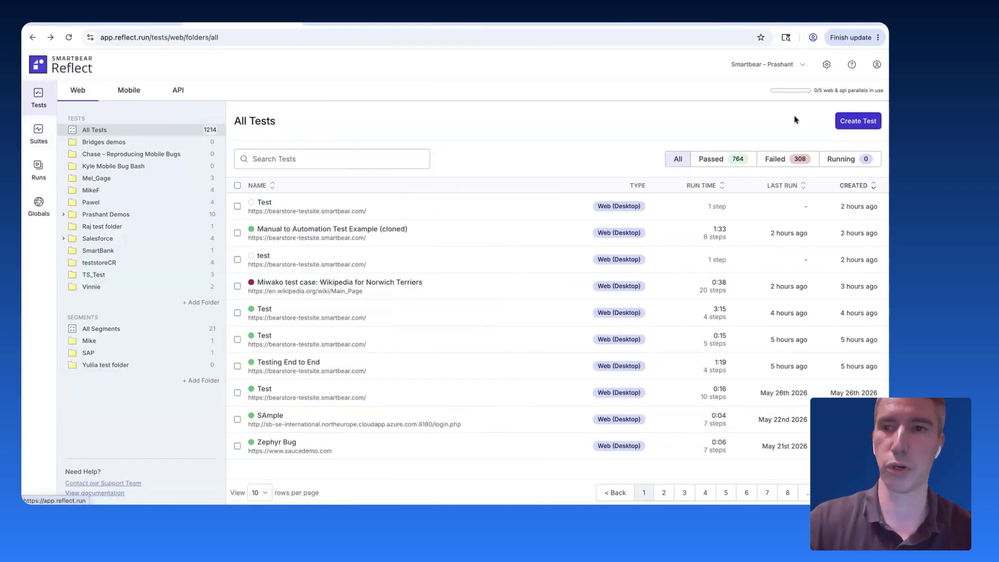
left_click(862, 125)
left_click(369, 158)
type("Test")
left_click(385, 204)
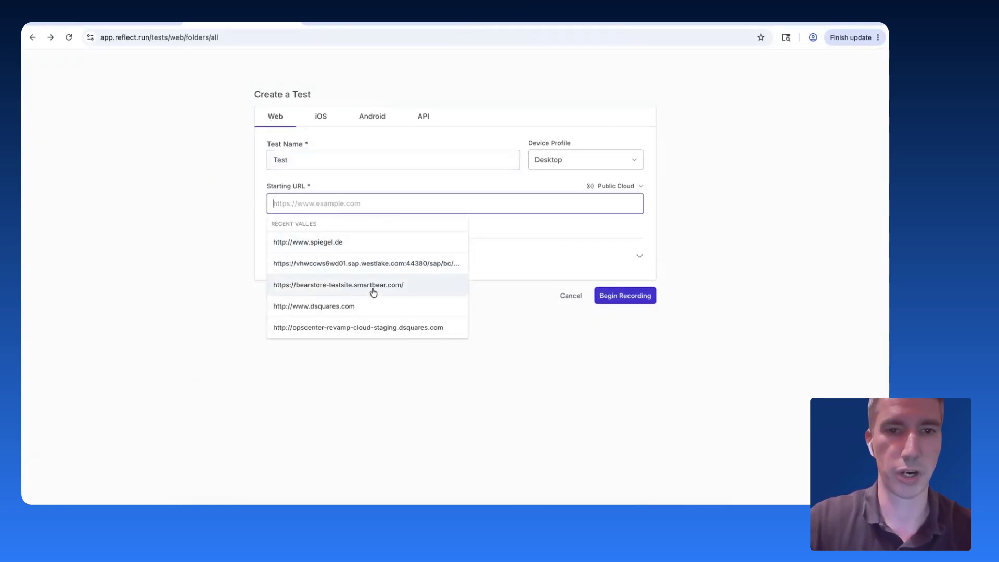
left_click(373, 285)
left_click(624, 297)
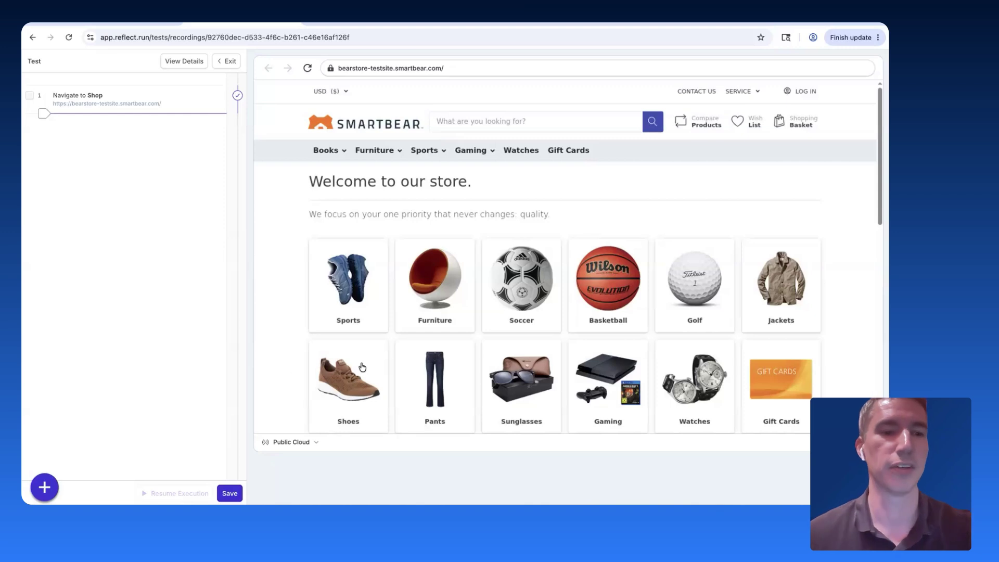
Step: Add and run a prompt step reading "Validate there are no errors on the page"
left_click(55, 498)
left_click(113, 168)
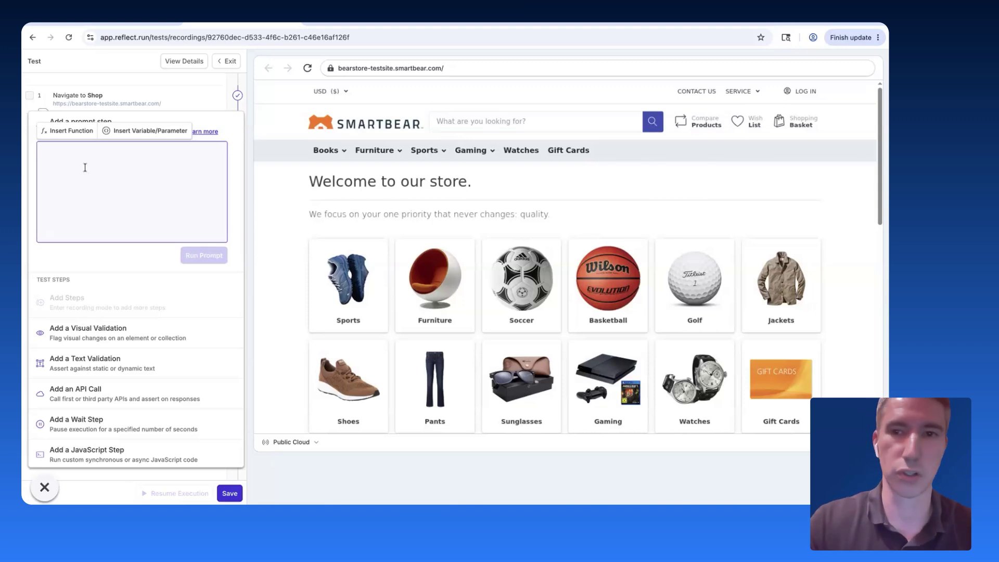
type("Click o")
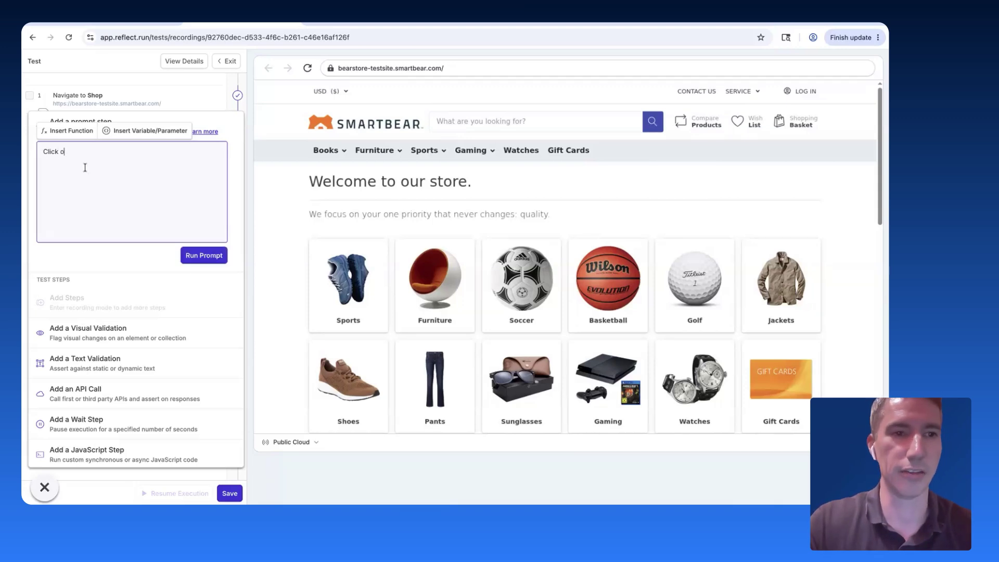
type("n the log in link")
key("ctrl+a")
type("Va")
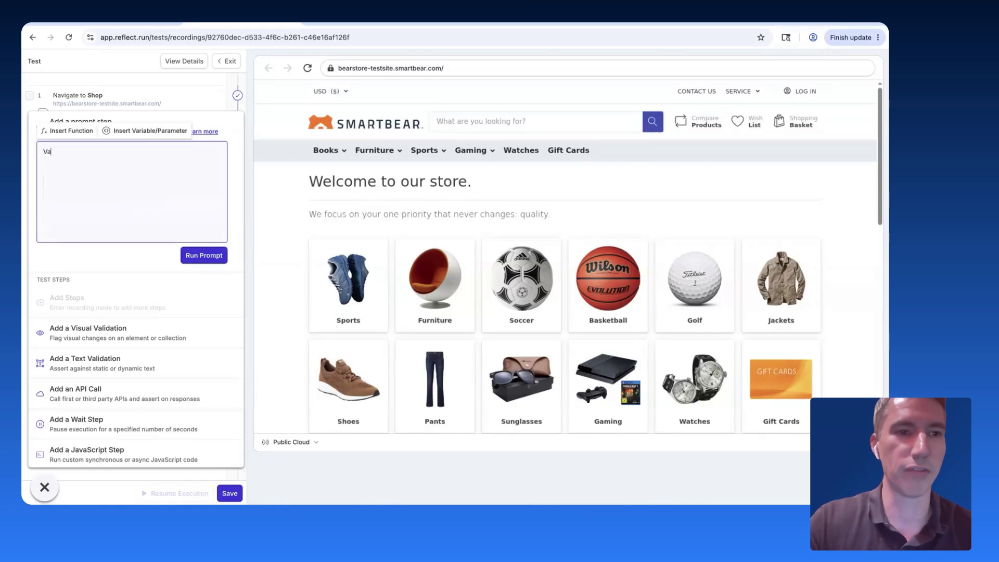
type("lidate there are no errors o")
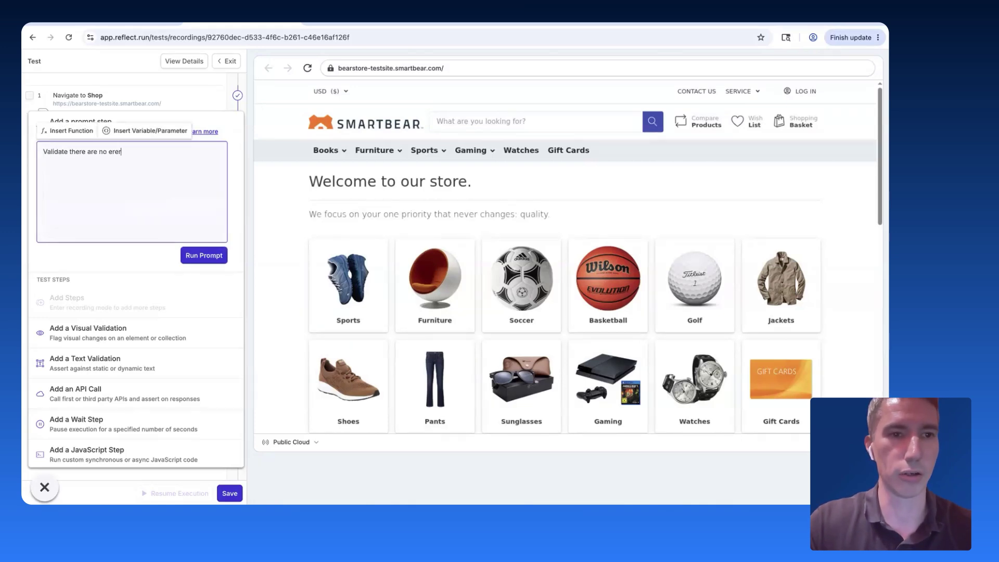
type("n the page")
key("Return")
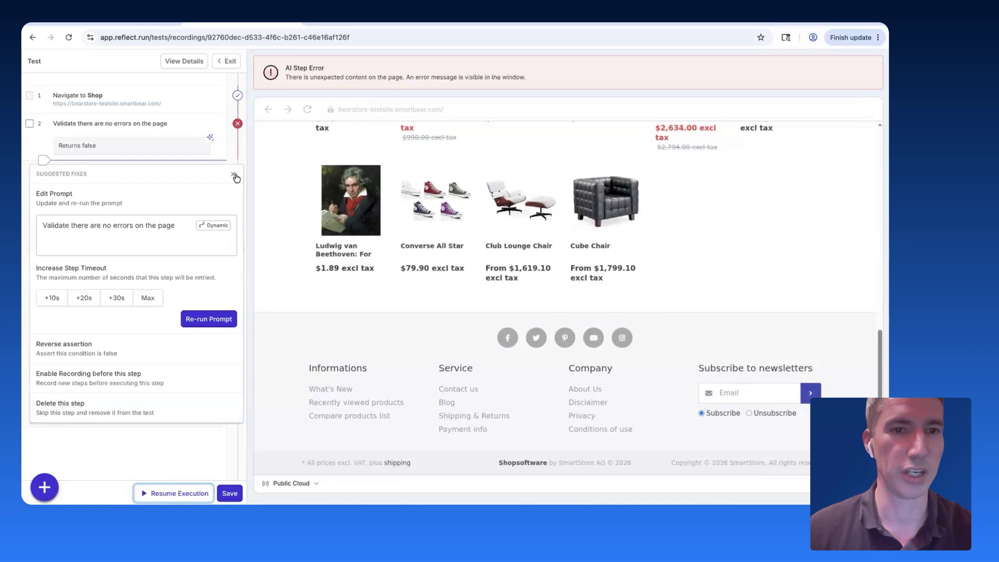
Step: Dismiss the suggested fixes for the validation step and record scrolling the store page back to its top
left_click(234, 175)
left_click(44, 487)
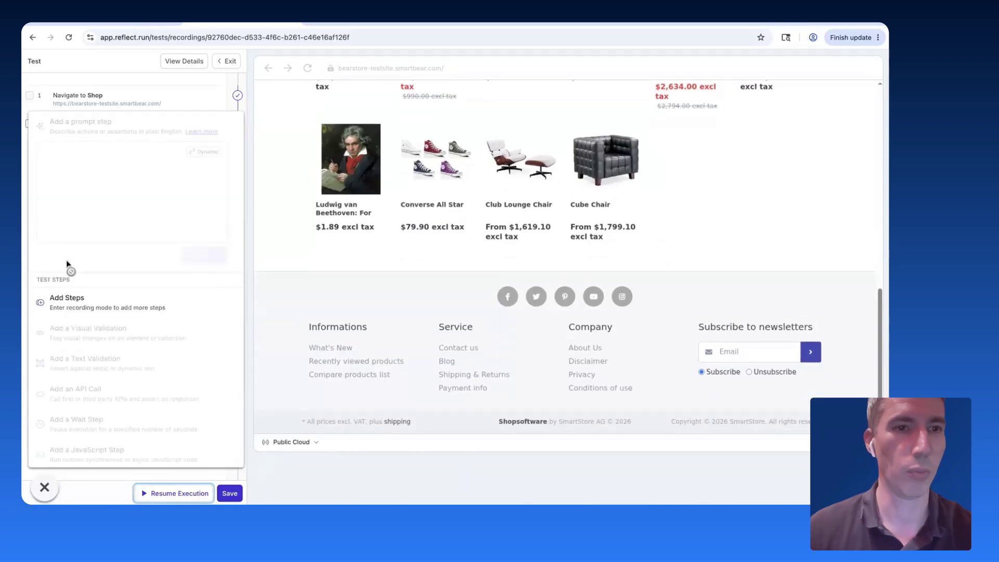
left_click(51, 493)
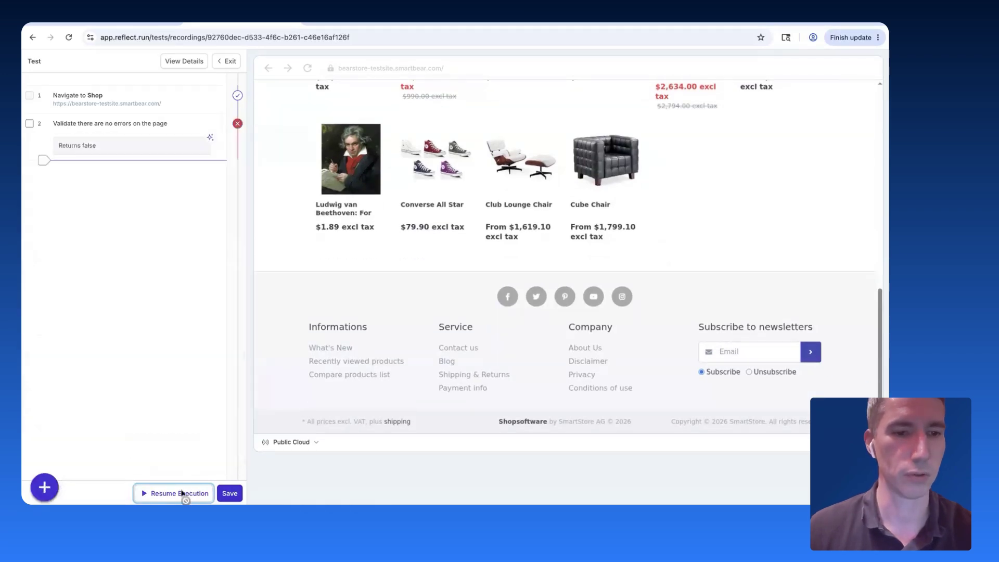
left_click(44, 487)
left_click(83, 218)
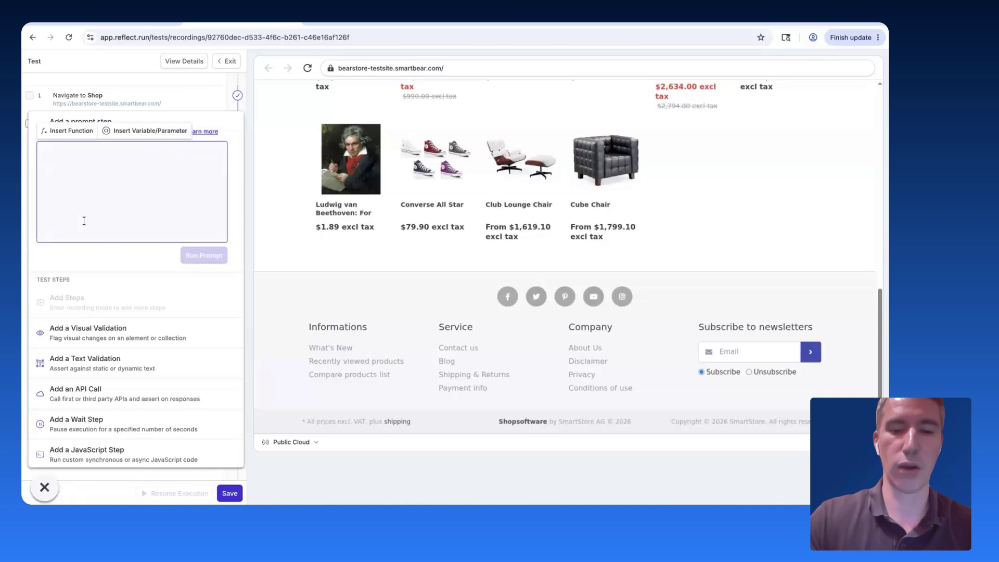
left_click(340, 471)
scroll(340, 303, "up", 15)
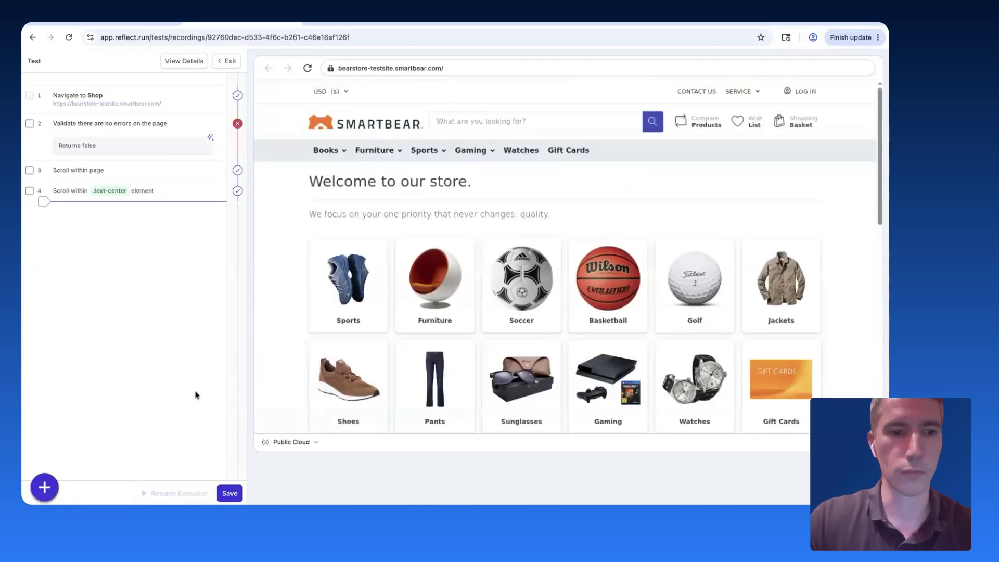
Step: Run the prompt "Log into the Bear Store" and approve the AI Agent's plan to use a sign-in segment
left_click(57, 484)
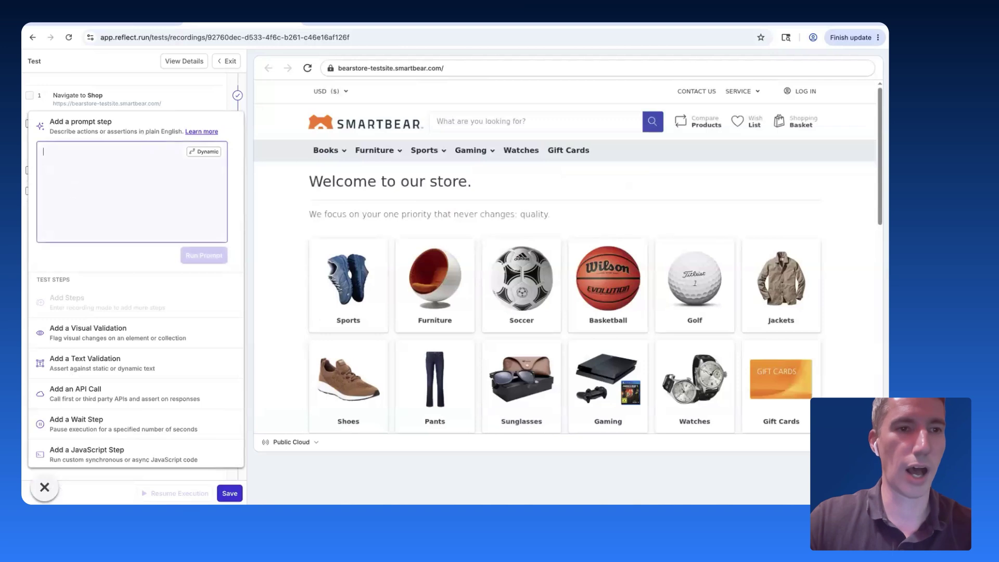
type("Log into the Bear Store")
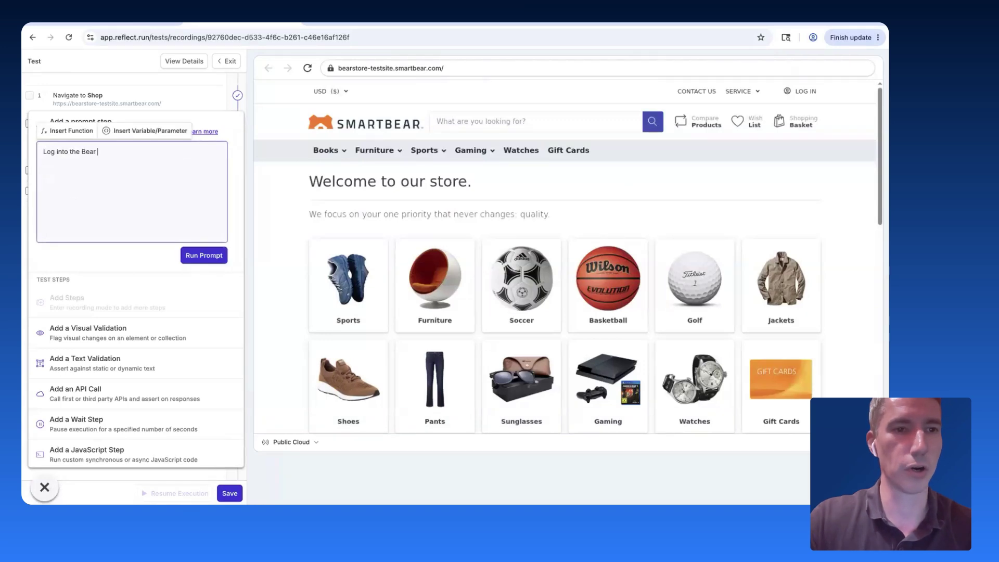
left_click(189, 254)
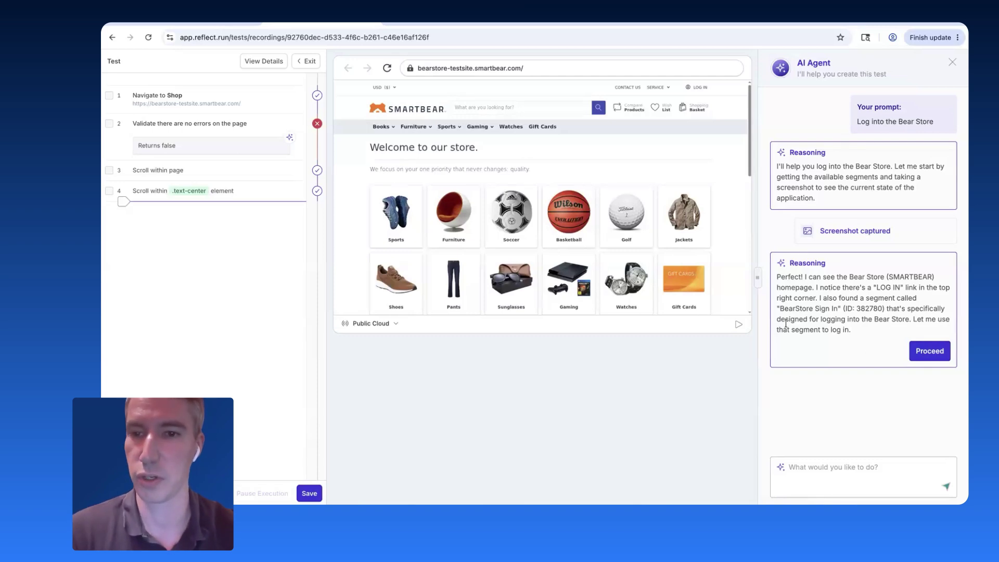
left_click(929, 351)
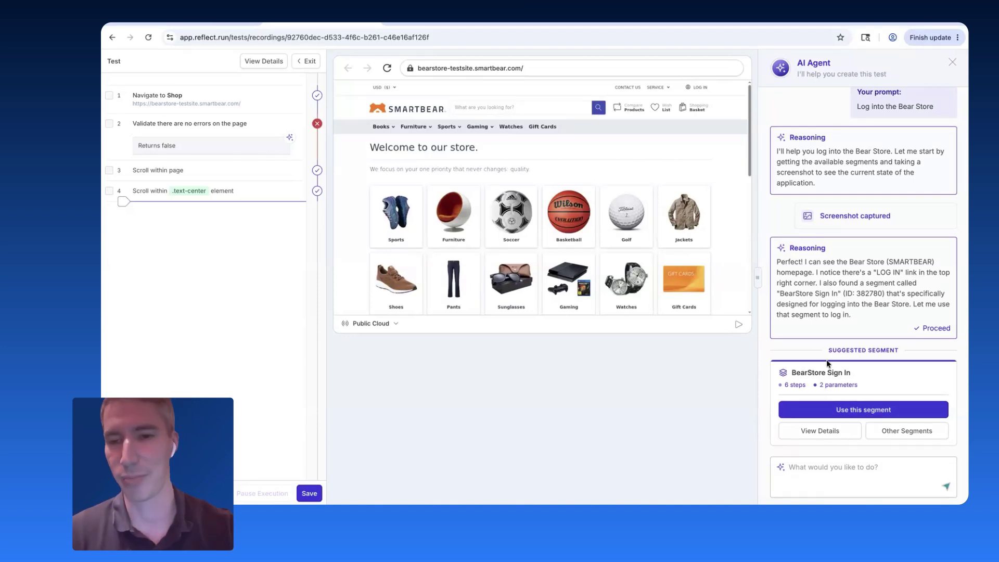
Step: Review the suggested BearStore Sign In segment's details and referenced tests, and the list of other segments
left_click(820, 432)
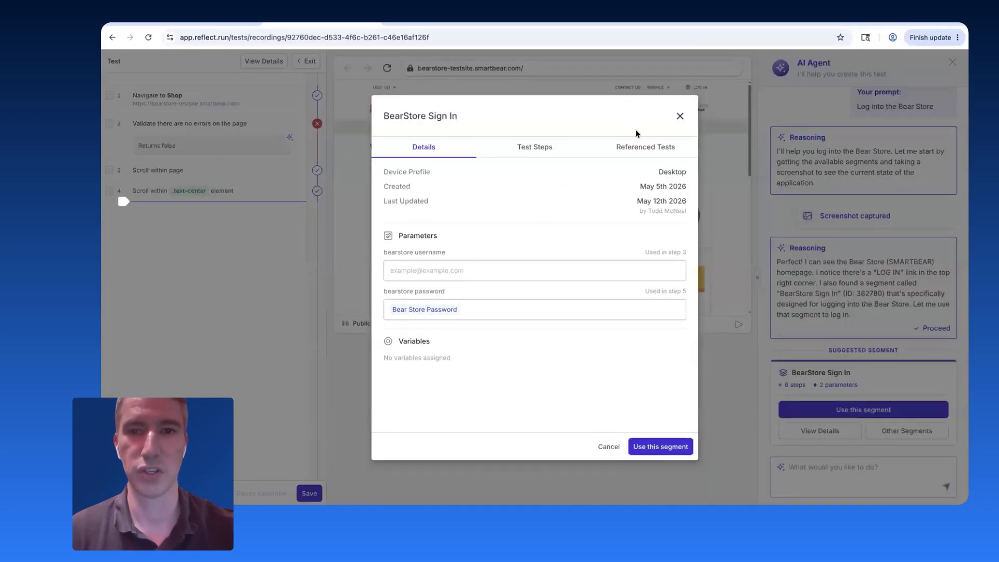
left_click(637, 144)
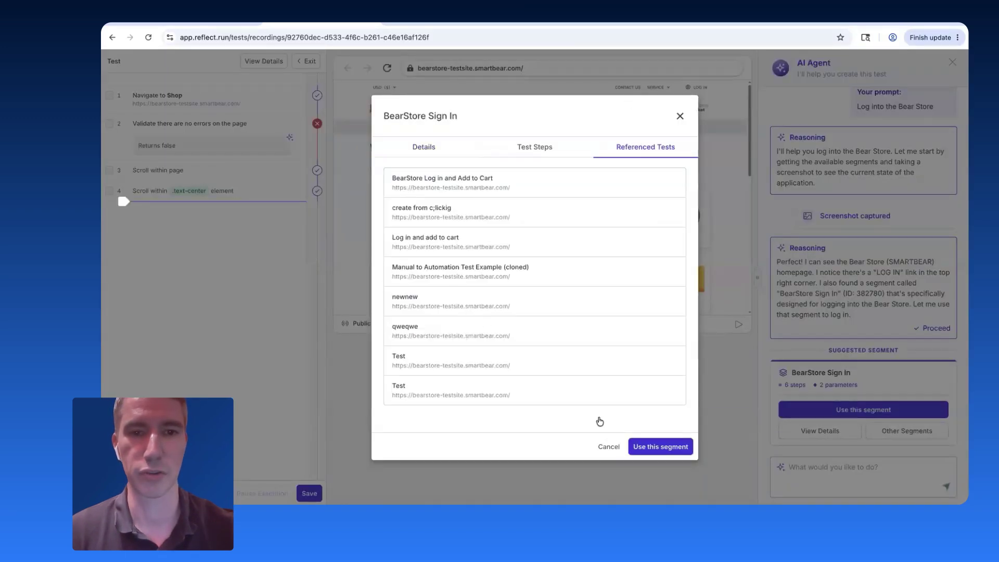
left_click(608, 447)
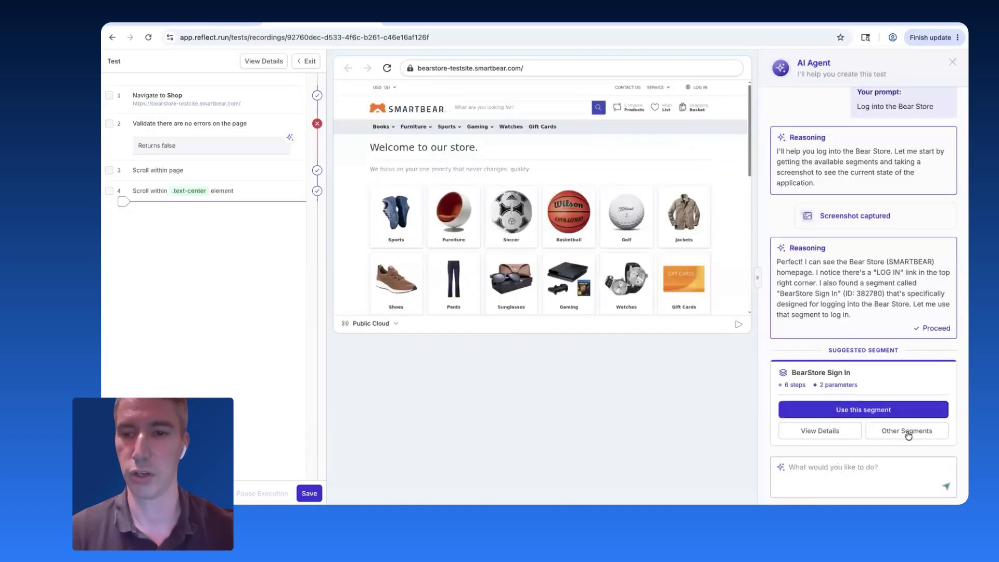
left_click(908, 432)
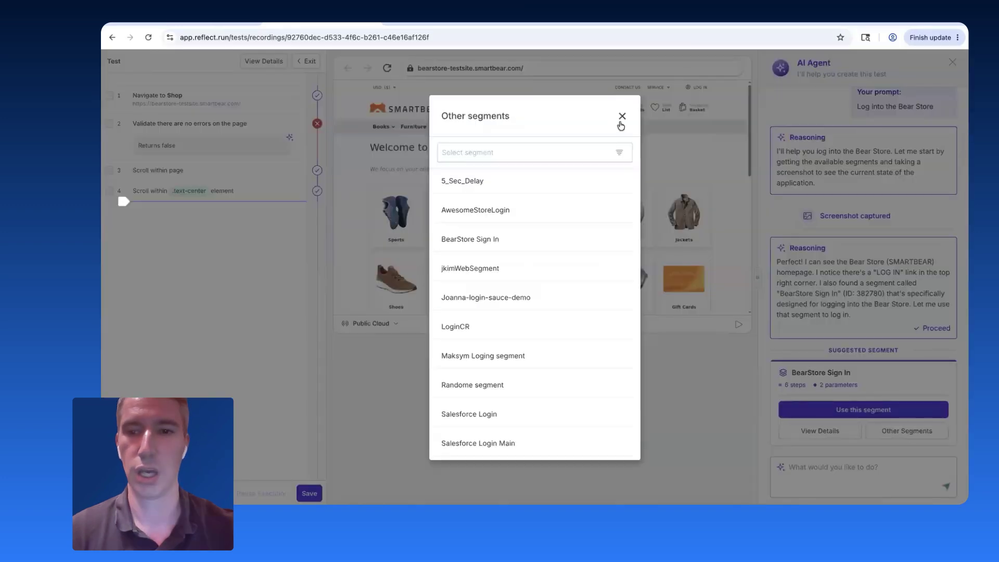
left_click(620, 121)
Step: Insert the suggested BearStore Sign In segment with its prefilled parameters and review the agent's task summary
left_click(874, 412)
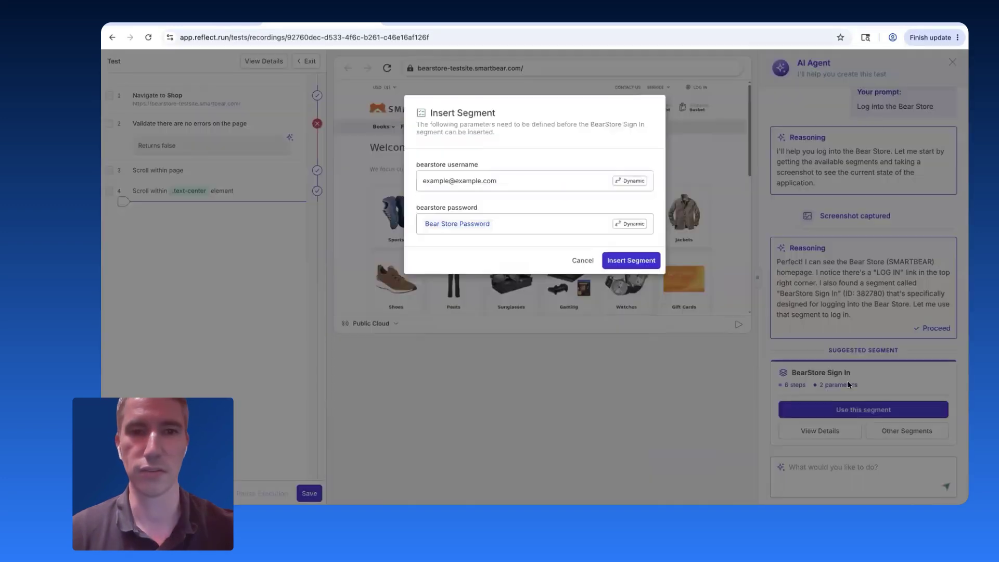
left_click(629, 261)
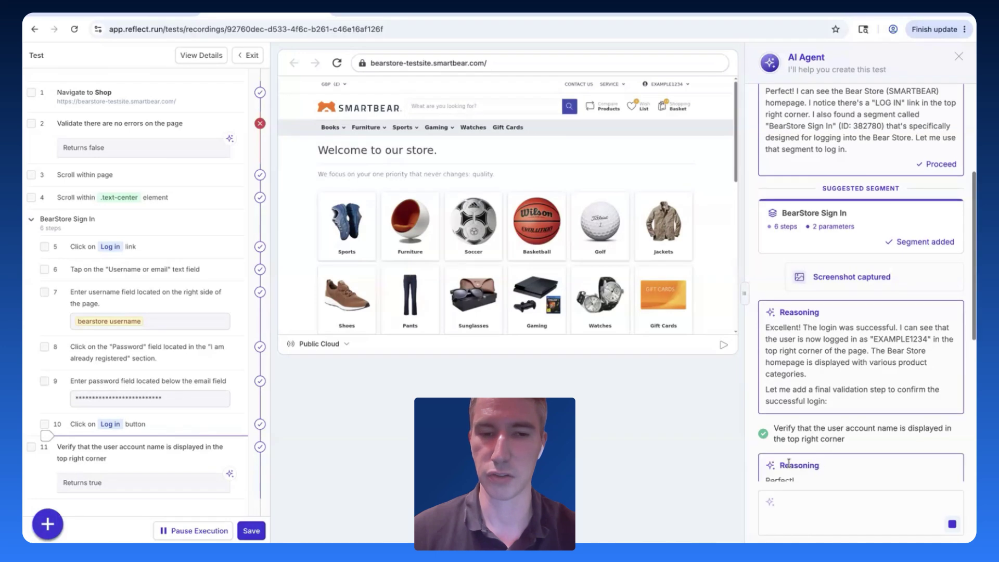
scroll(815, 270, "up", 2)
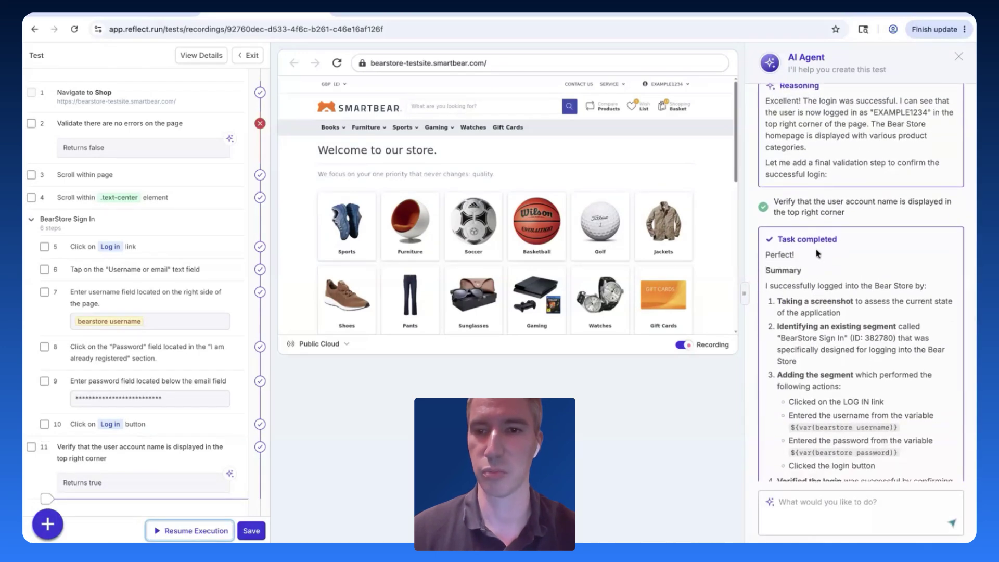
scroll(805, 349, "down", 2)
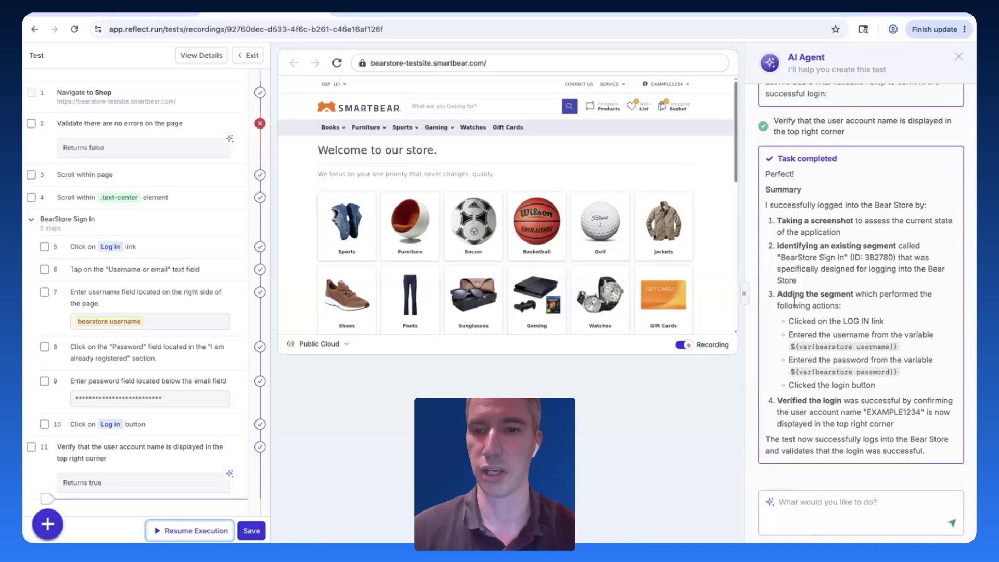
Step: Send the AI Agent the prompt "Register as a new user"
left_click(806, 516)
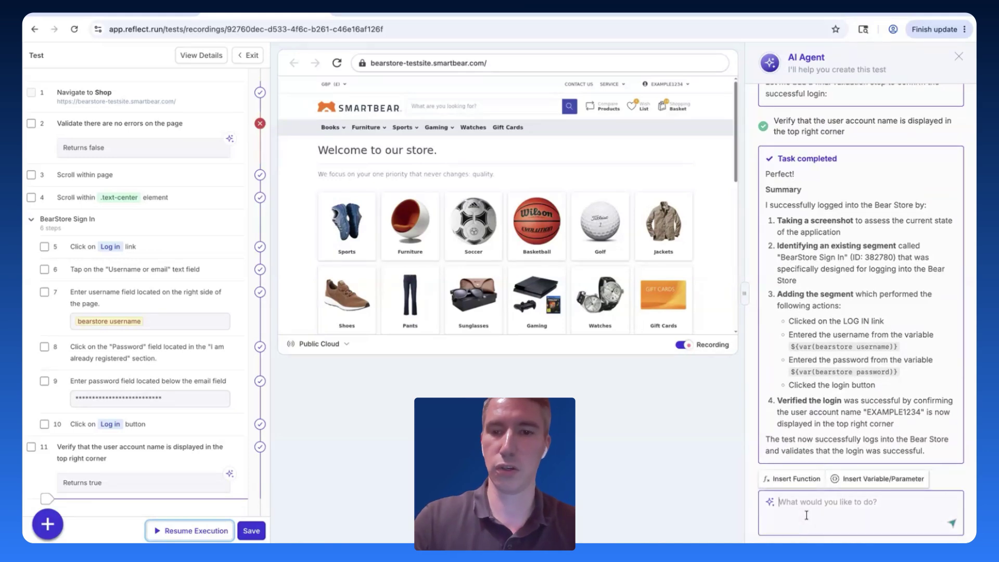
type("Register as a new user")
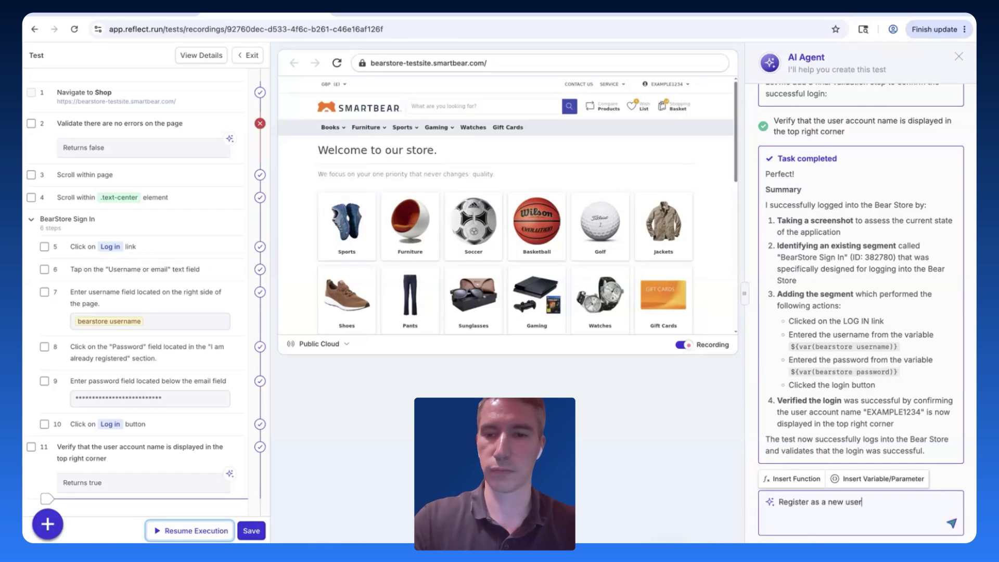
key("Return")
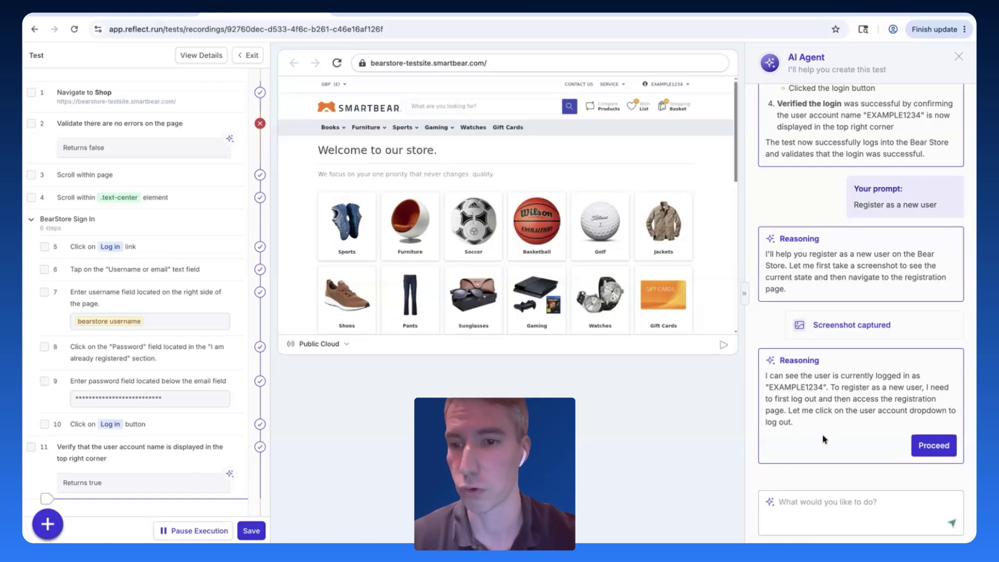
Step: Redirect the AI Agent with "Actually I just want you to go to the furniture page" and approve its proposed action
left_click(862, 505)
type("Actually I just w")
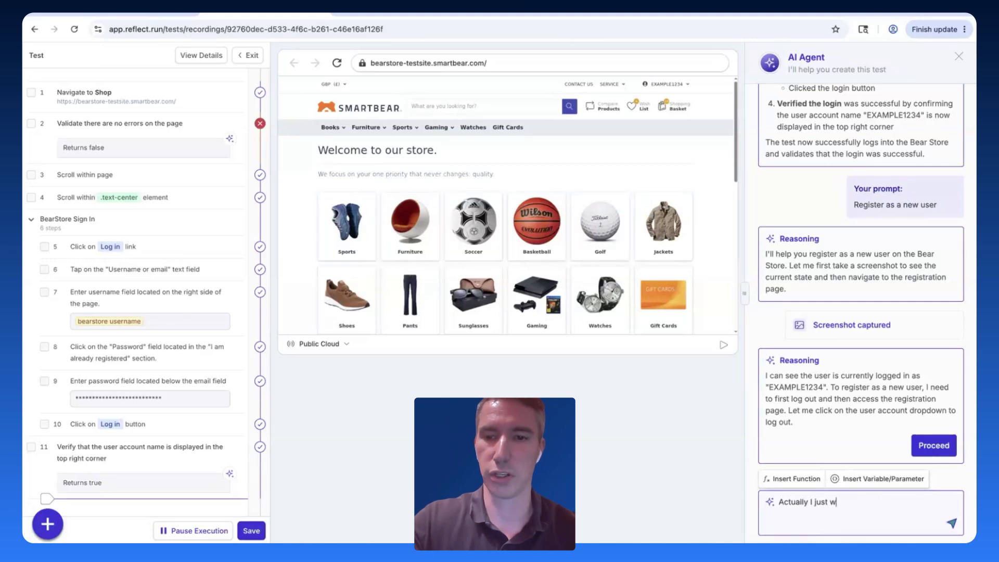
type("ant you to a go to the furniture pa")
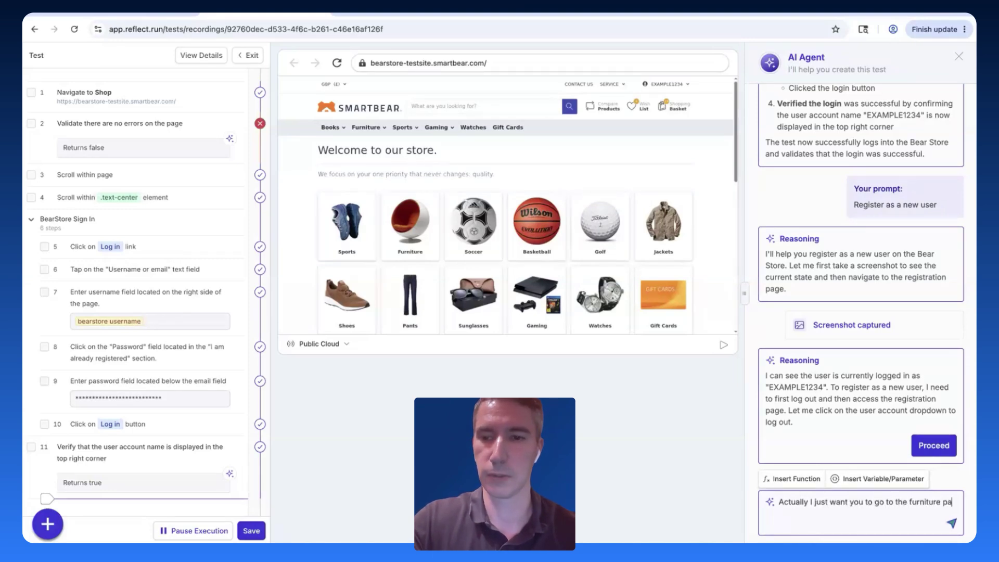
type("ge")
key("Return")
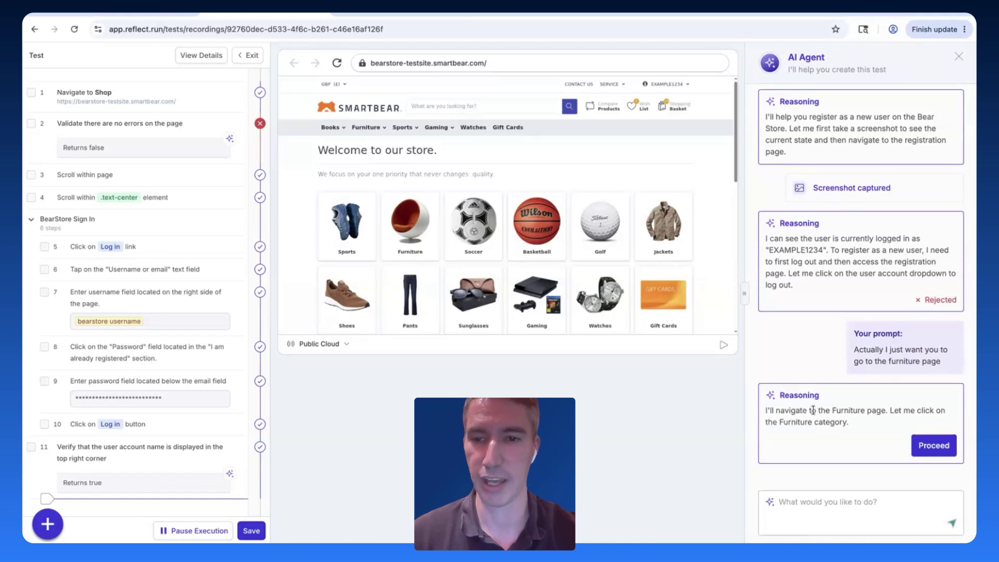
left_click(920, 445)
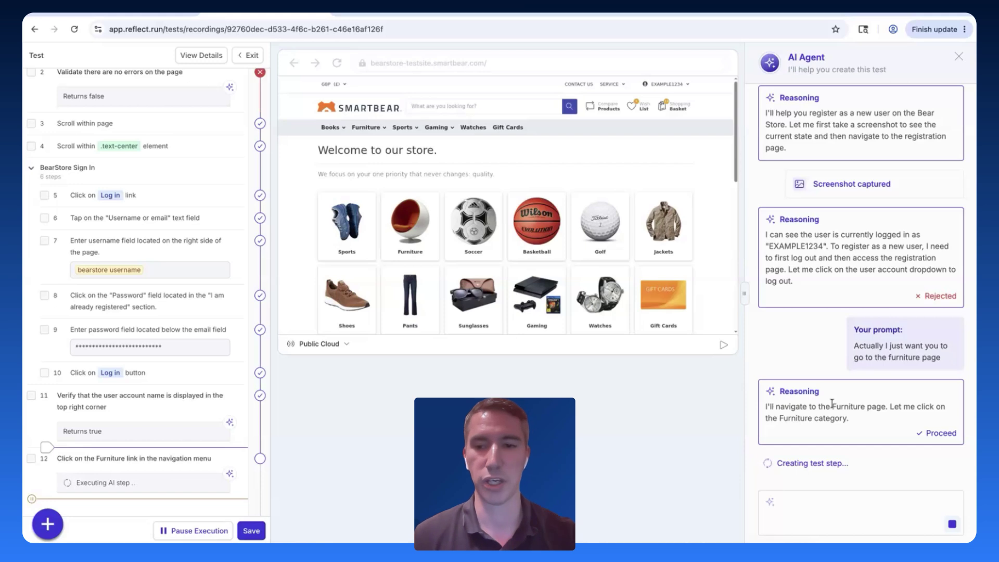
Step: Stop the AI Agent's work and pause the test execution during the Furniture link step
left_click(952, 524)
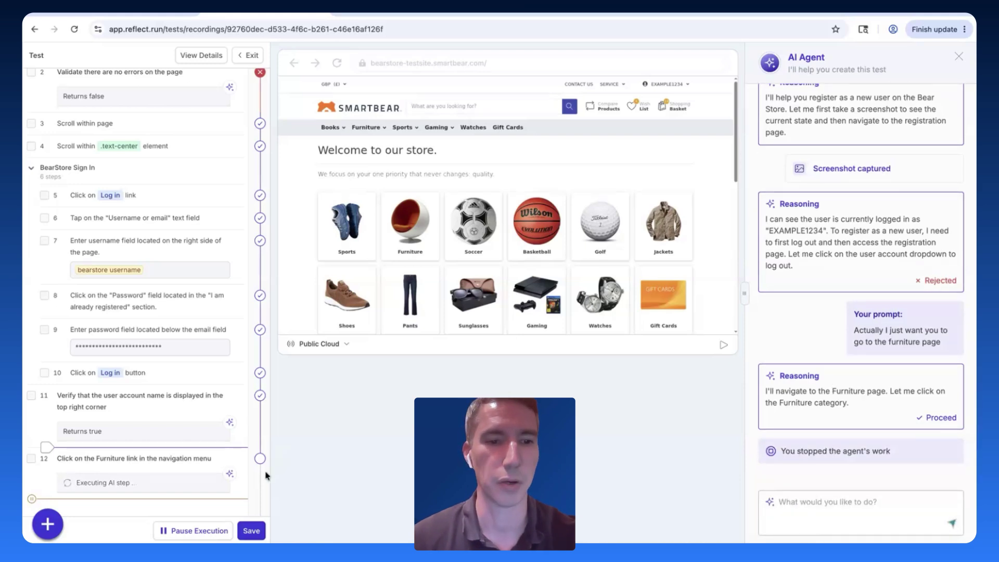
left_click(203, 532)
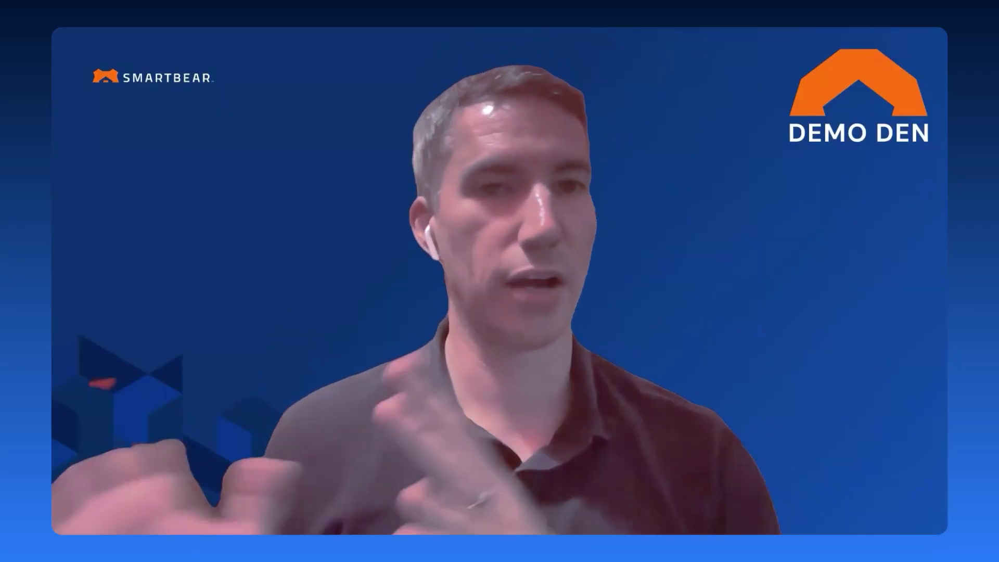